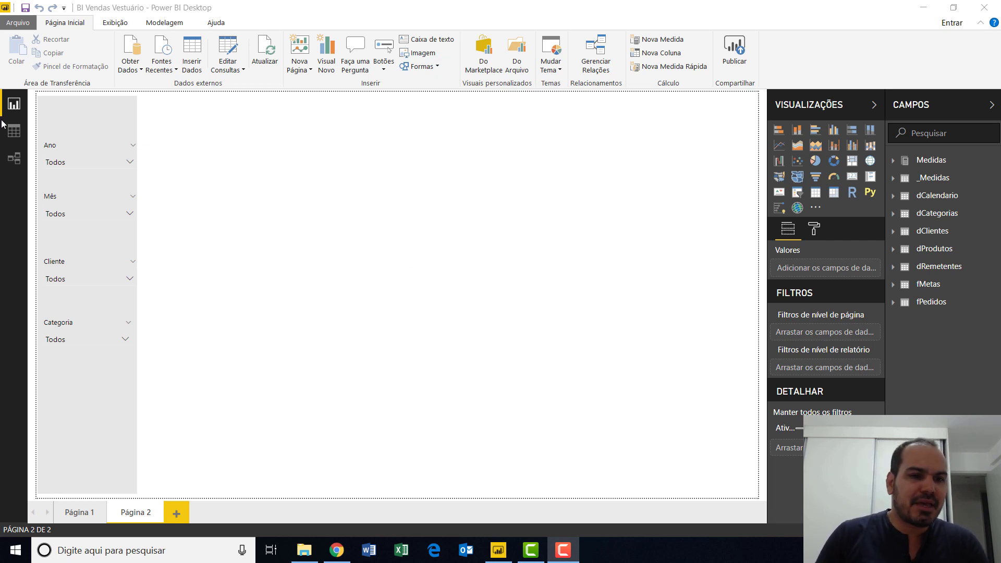
Step: Examine the fPedidos table's data, including Valor Pedido, and the relationships between the model's tables, ending in the report view
left_click(15, 134)
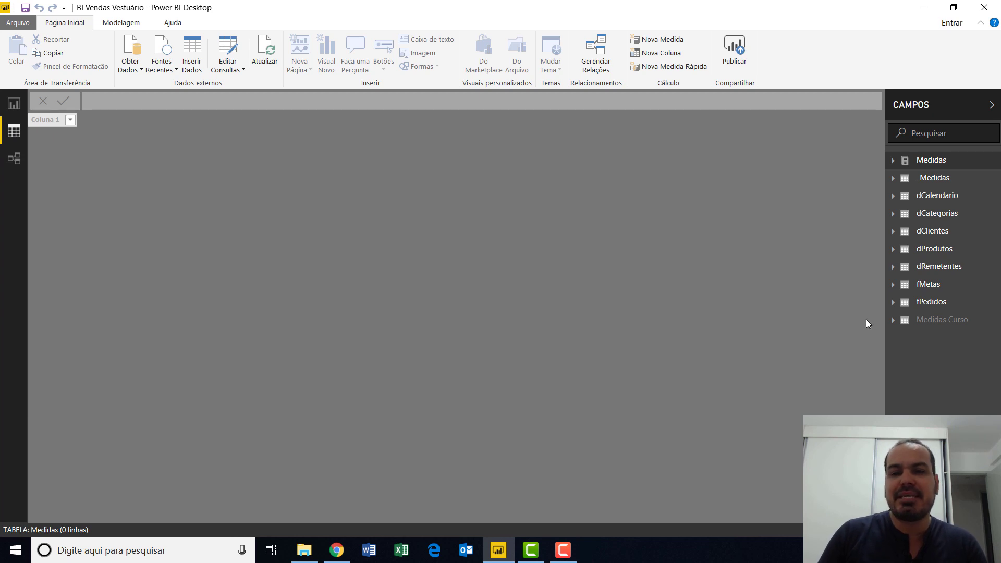
left_click(931, 302)
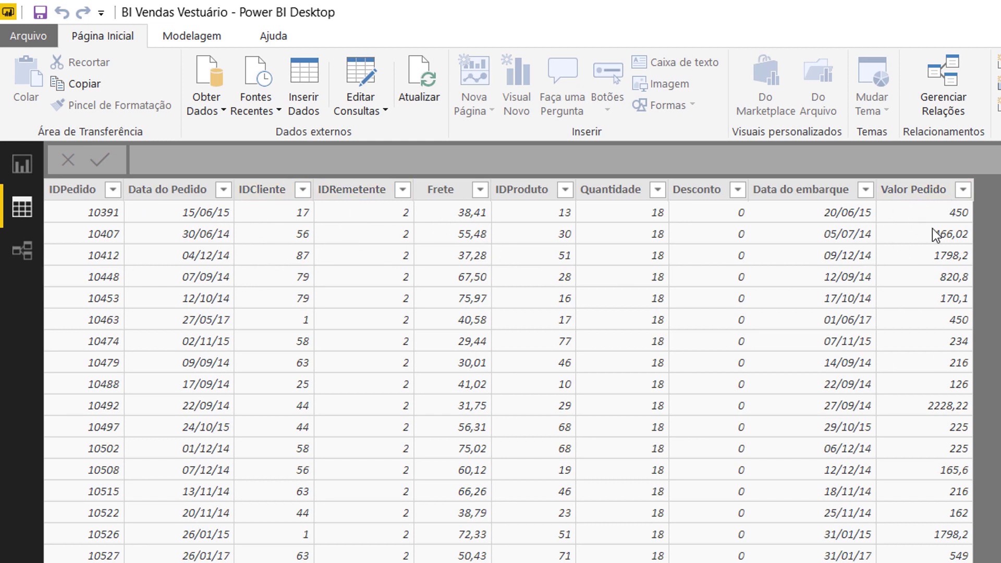
left_click(928, 197)
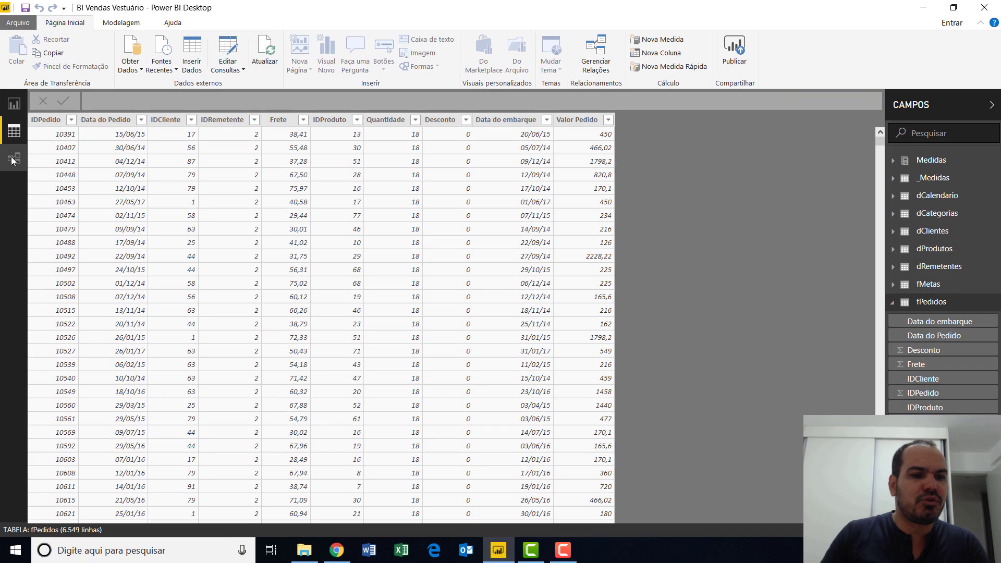
left_click(17, 237)
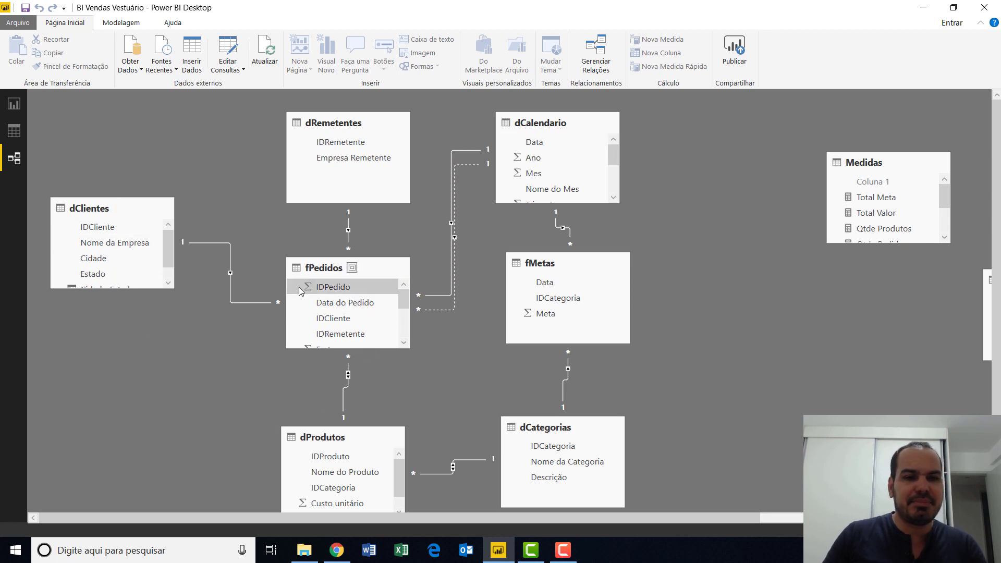
left_click(13, 104)
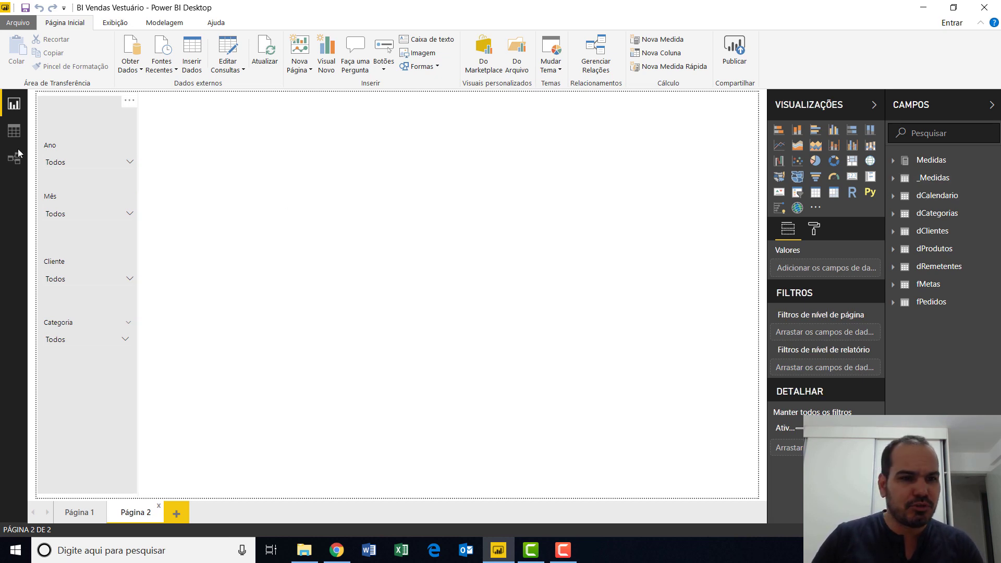
left_click(9, 135)
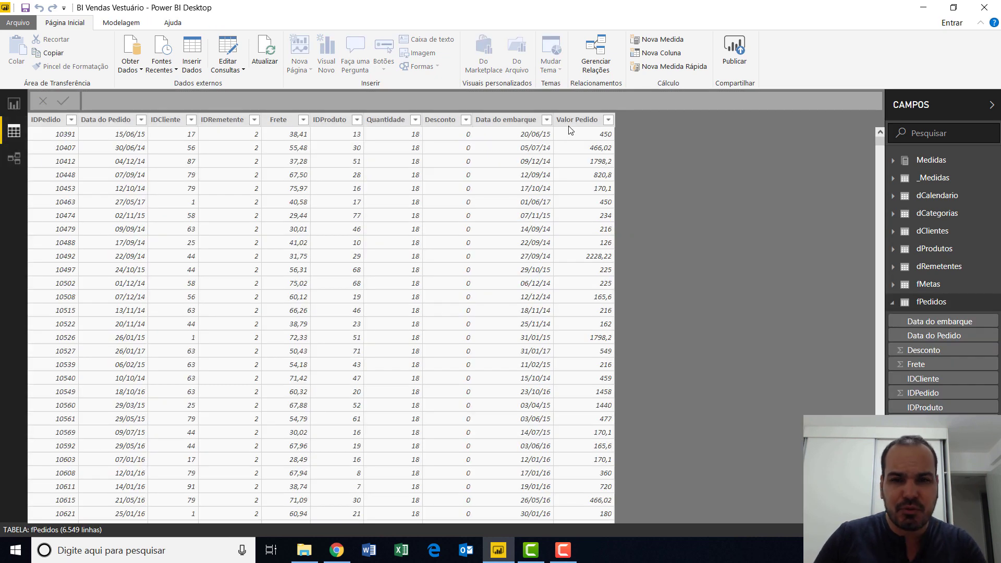
left_click(13, 103)
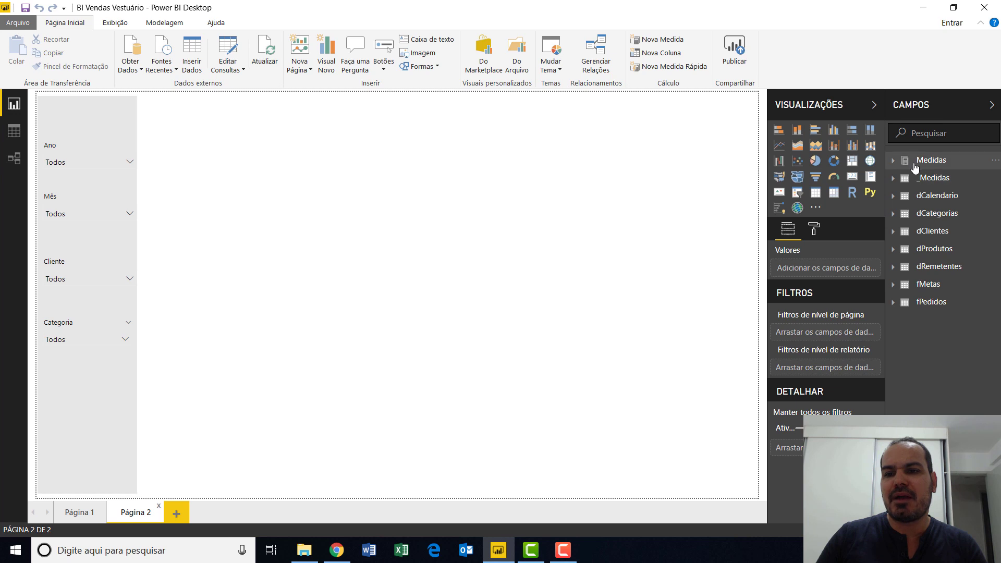
left_click(895, 184)
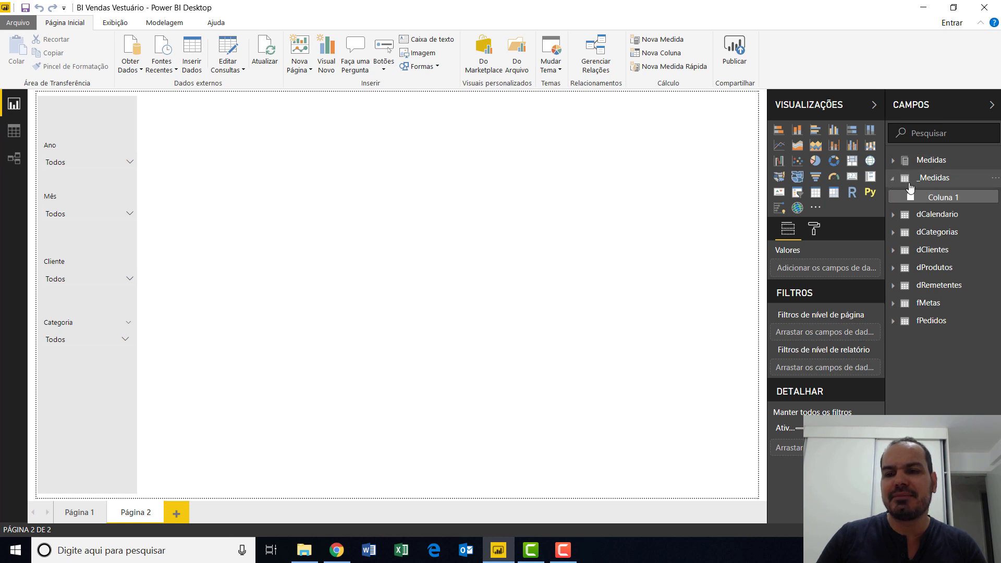
right_click(915, 184)
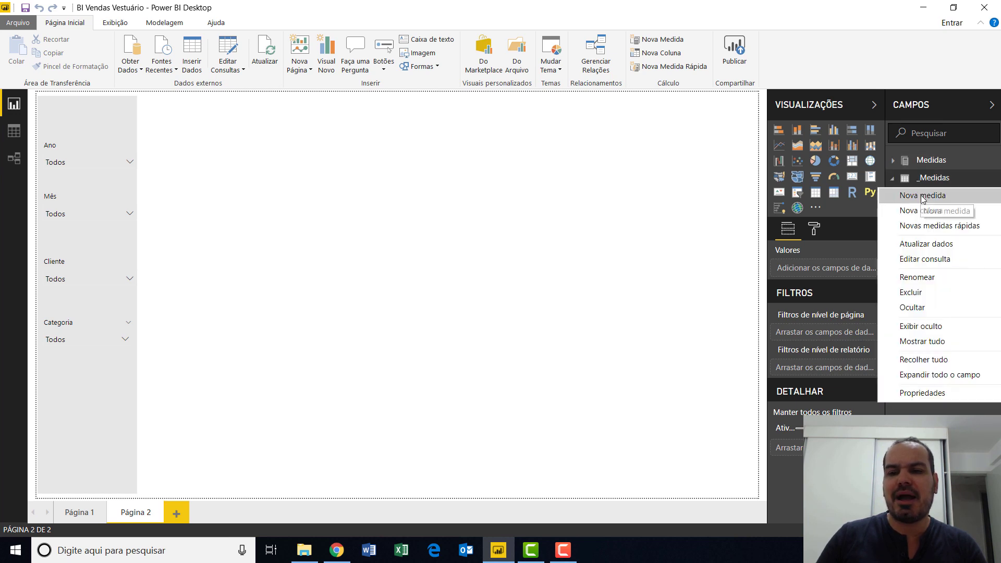
key("Escape")
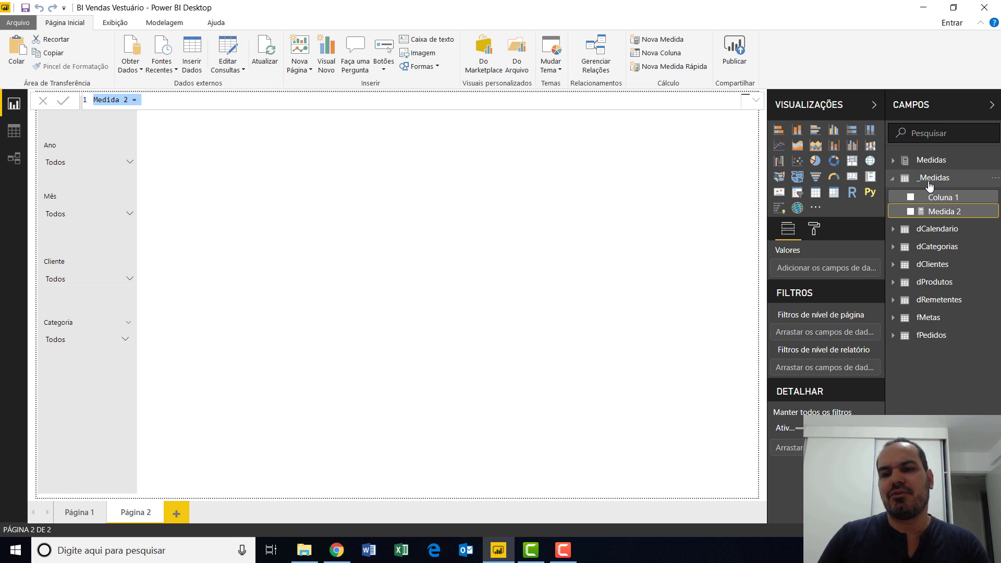
left_click(774, 191)
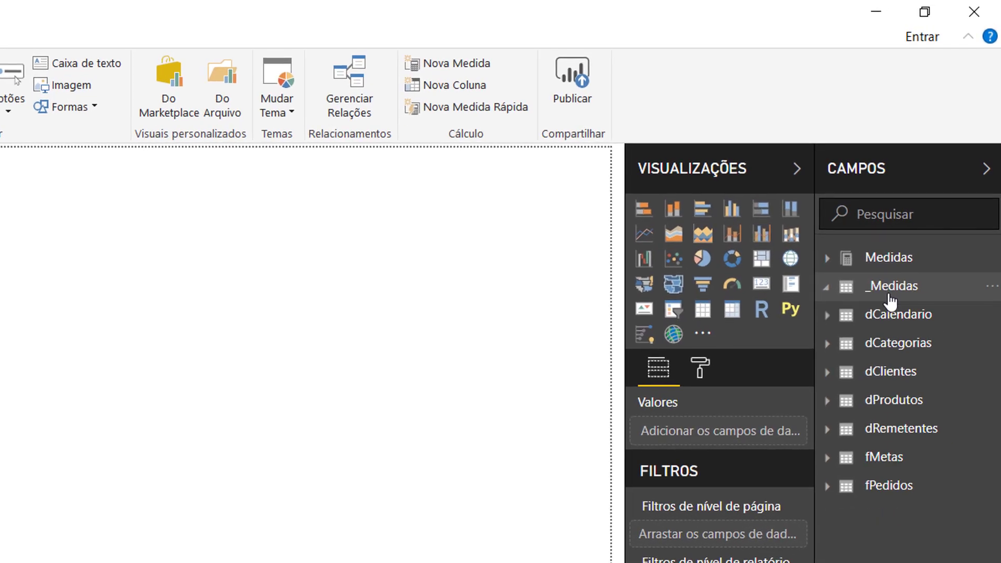
Step: Create a new measure in the _Medidas table and name it Soma Valor
left_click(891, 301)
right_click(886, 300)
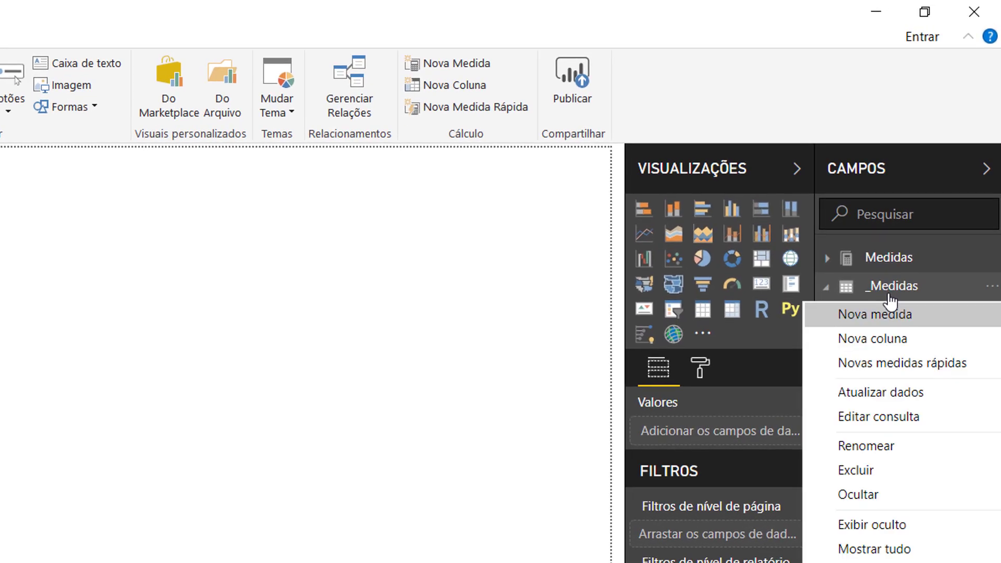
left_click(877, 314)
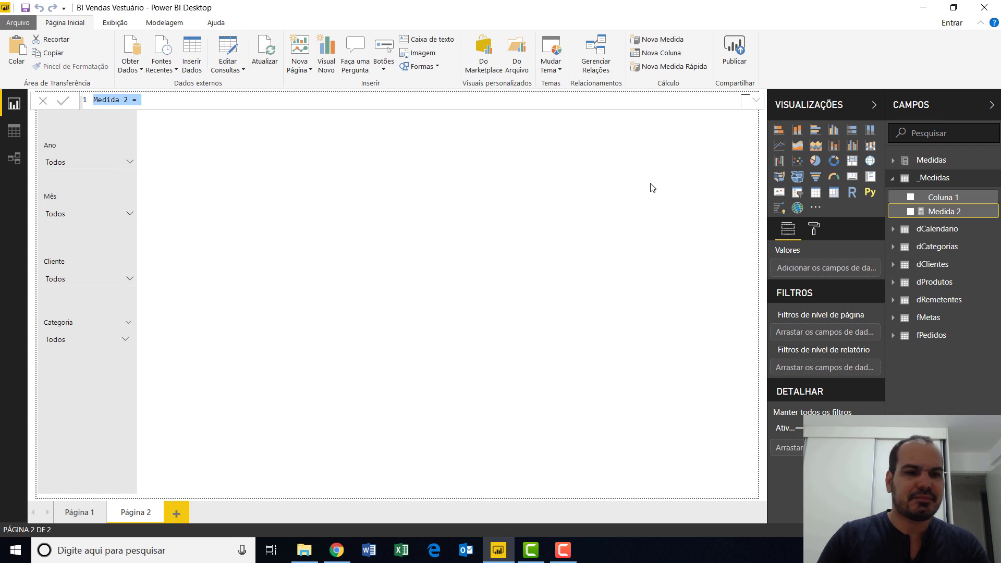
key("BackSpace")
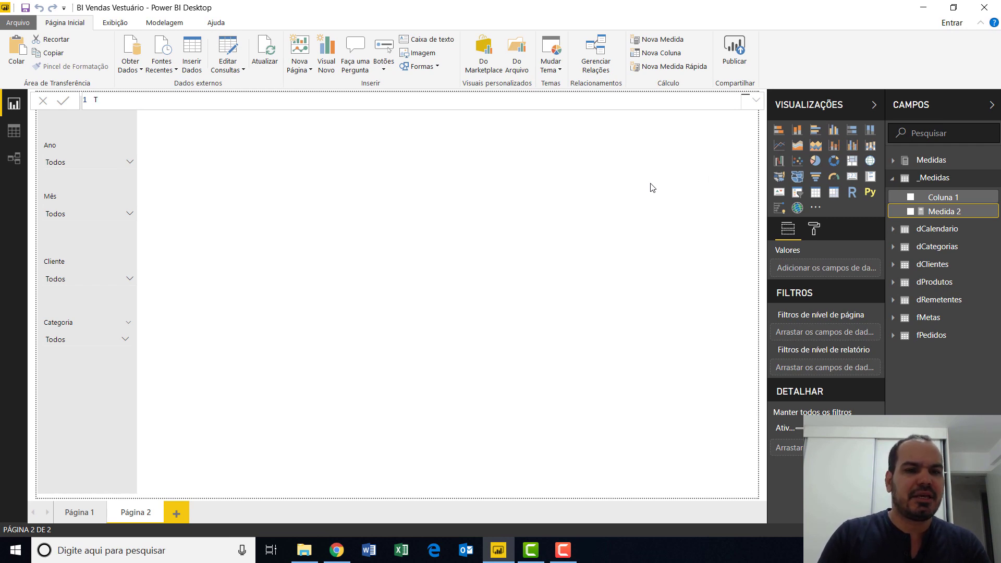
type("To")
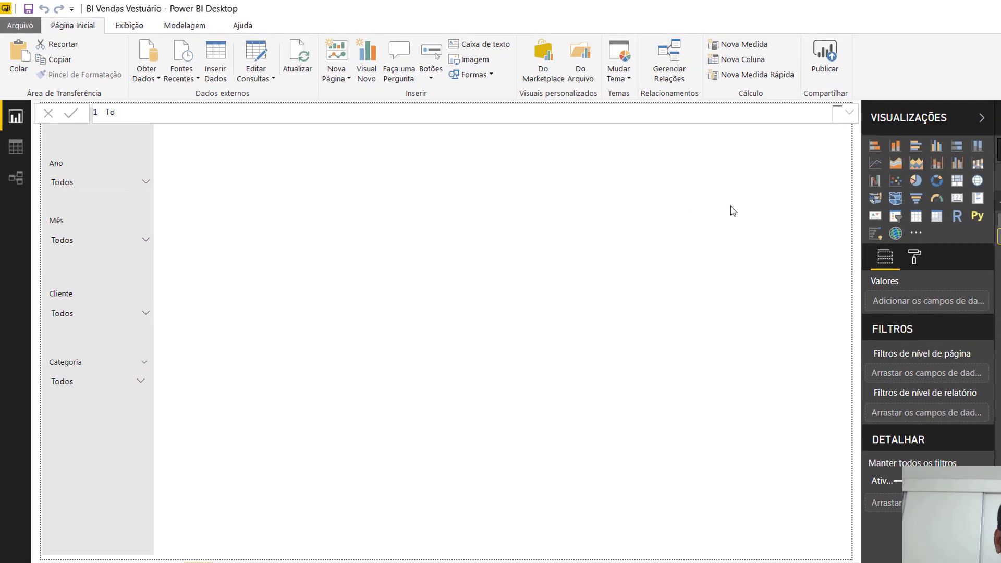
key("BackSpace")
key("BackSpace")
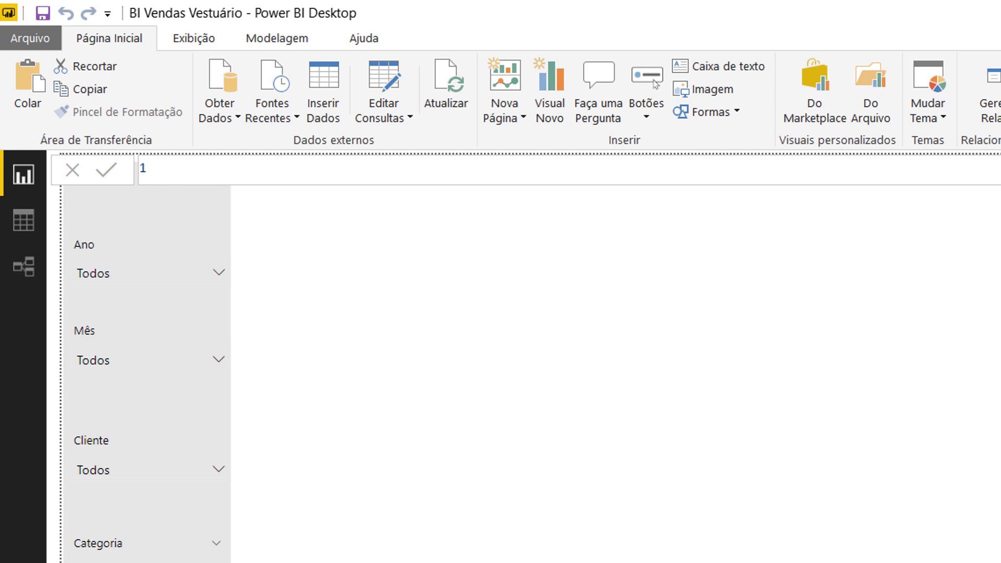
type("Soma Valor =")
Step: Define the Soma Valor measure as SUM(fPedidos[Valor Pedido]) and commit the formula
type("sum")
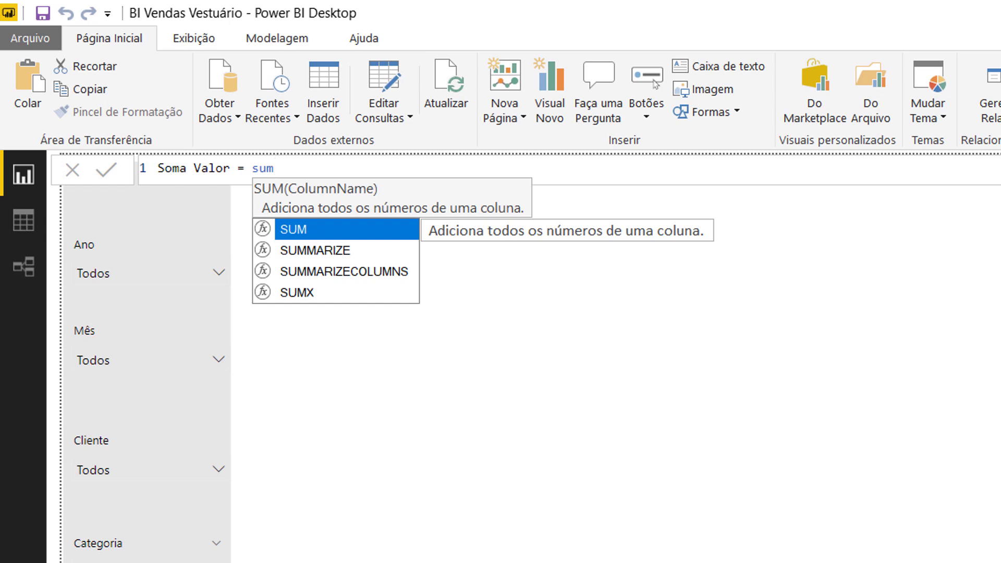
key("Tab")
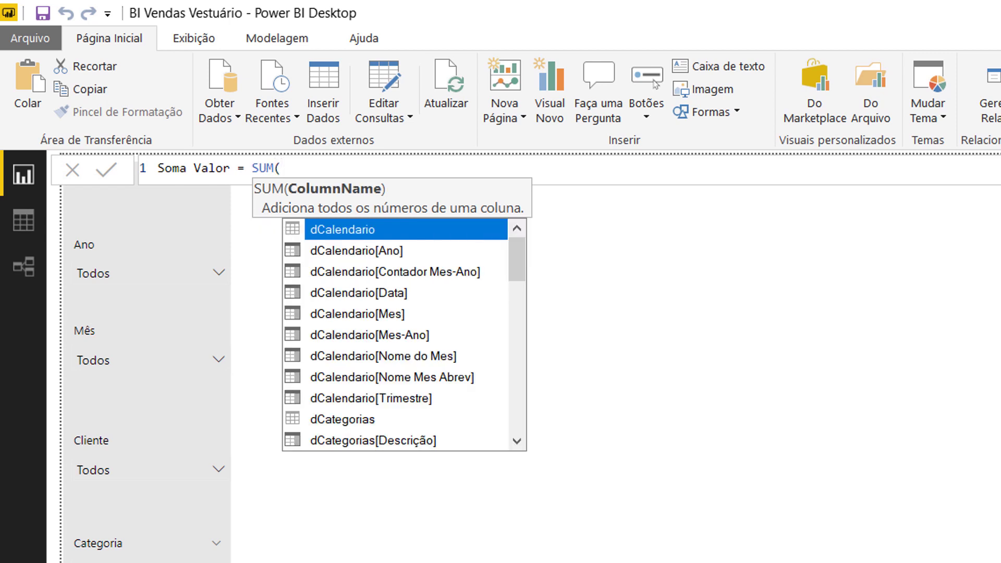
type("fpe")
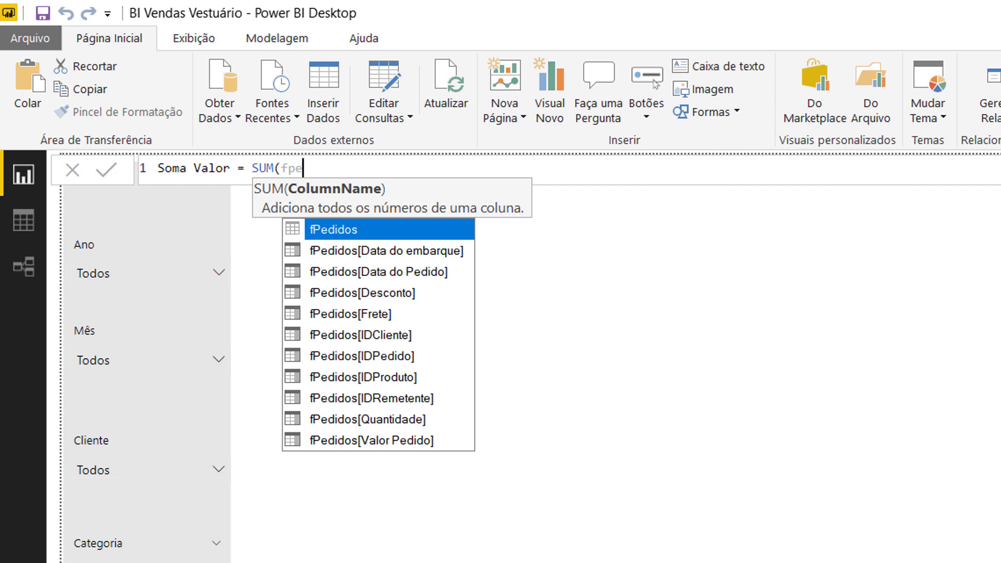
key("Down")
key("Down")
key("Down")
key("Down")
key("Down")
key("Down")
key("Down")
key("Down")
key("Down")
key("Down")
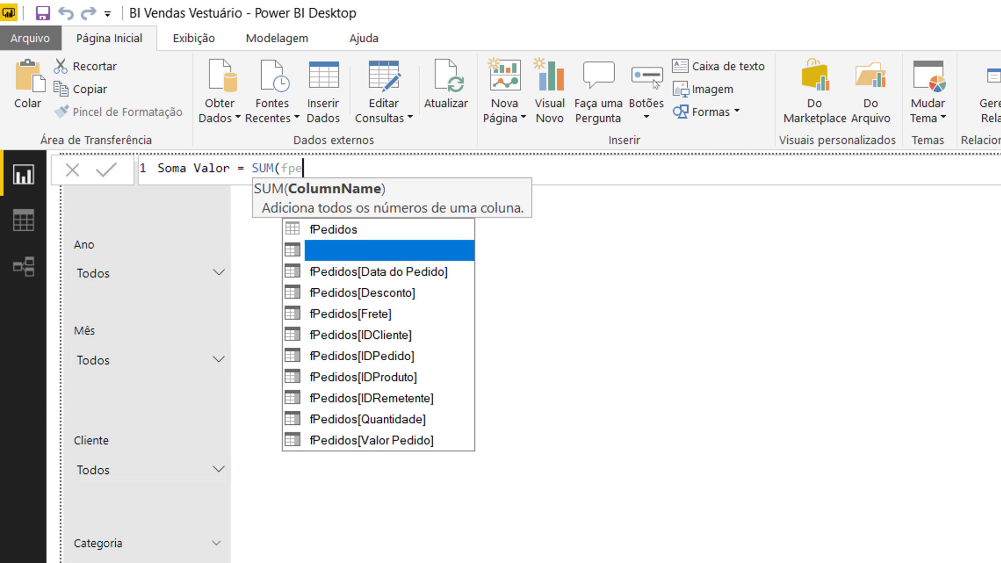
key("Tab")
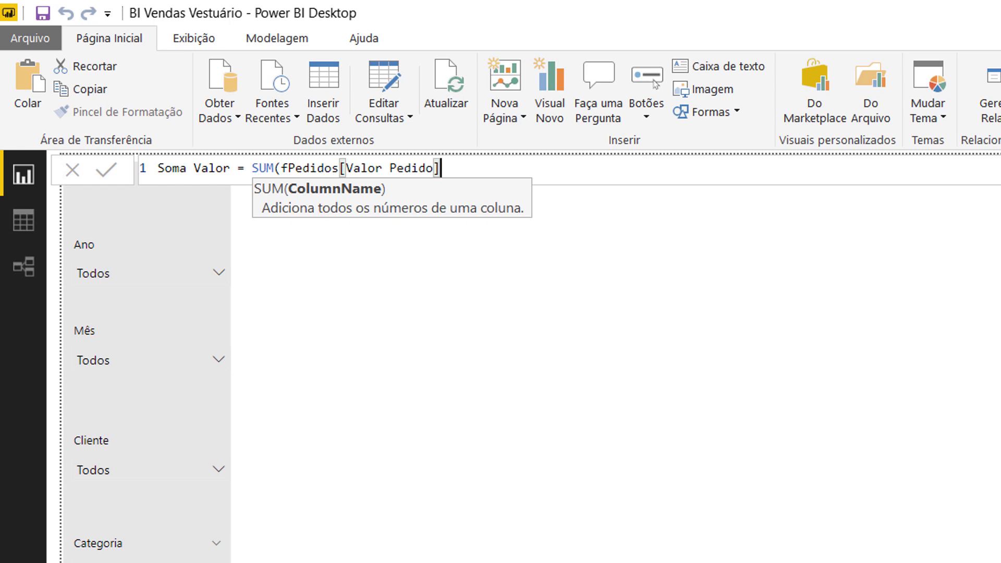
type(")")
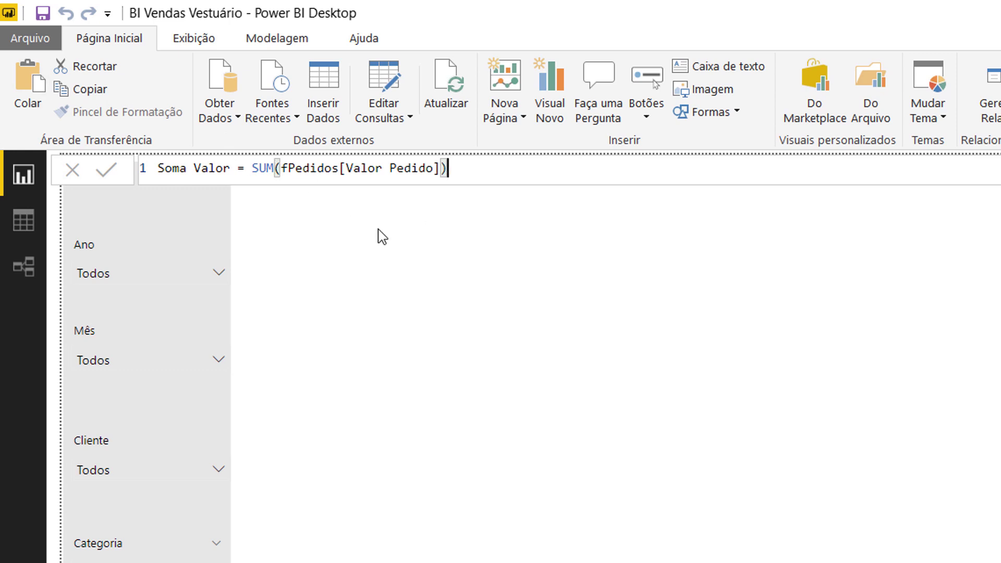
key("Return")
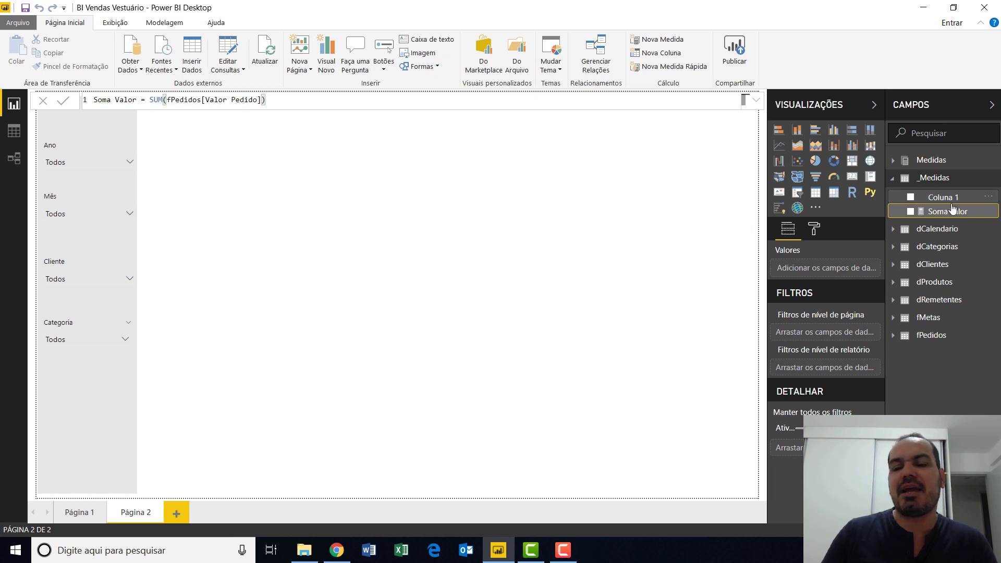
Step: Add a card visual showing Soma Valor to Página 2 and shrink it to a compact box near the middle of the page
left_click_drag(952, 208, 593, 245)
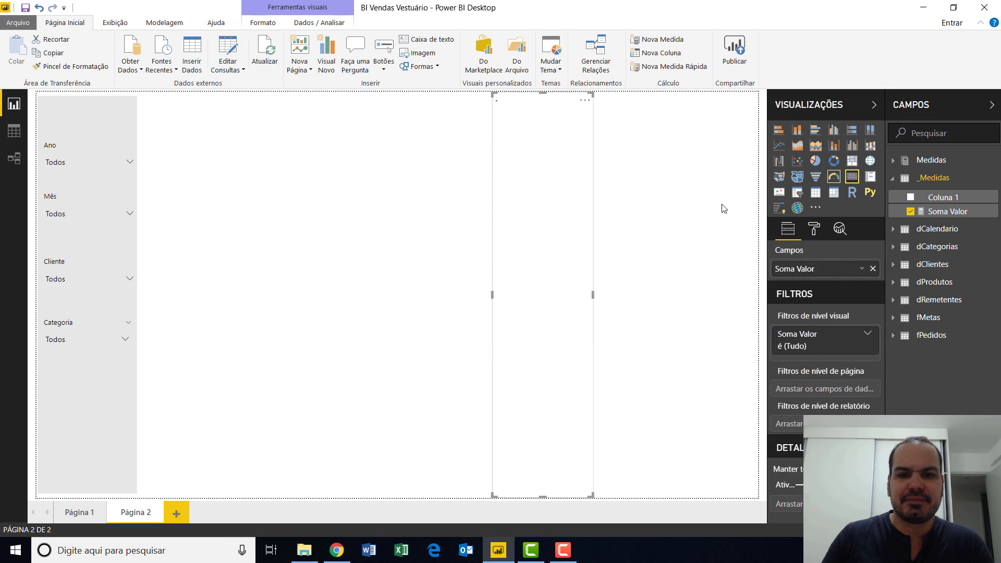
left_click_drag(493, 94, 480, 353)
left_click(528, 407)
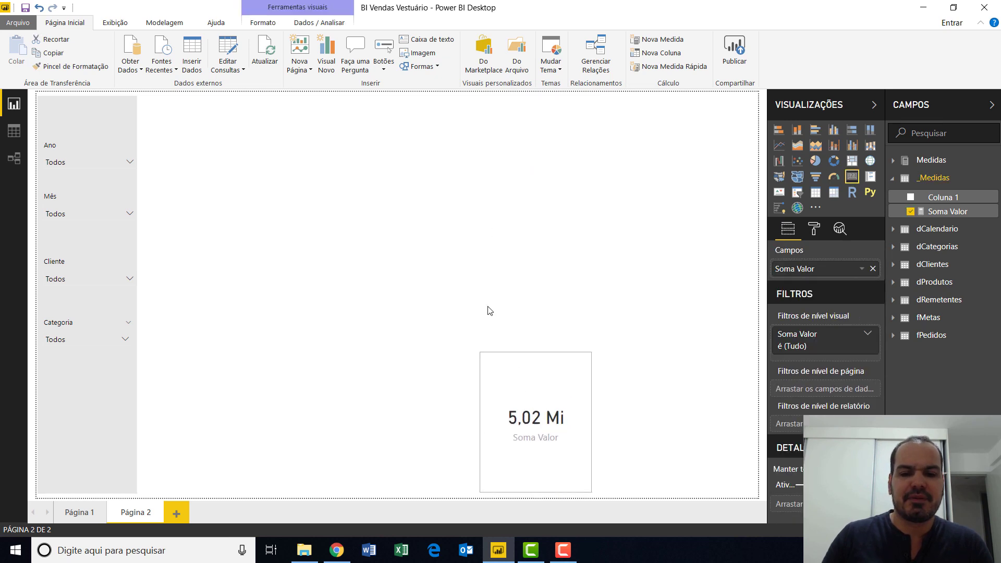
left_click_drag(562, 479, 554, 311)
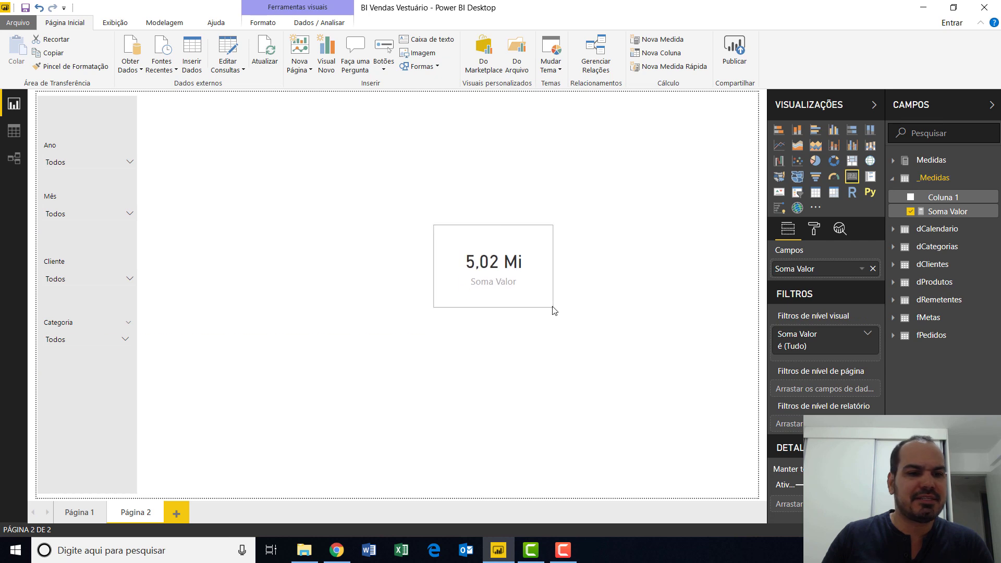
left_click(463, 296)
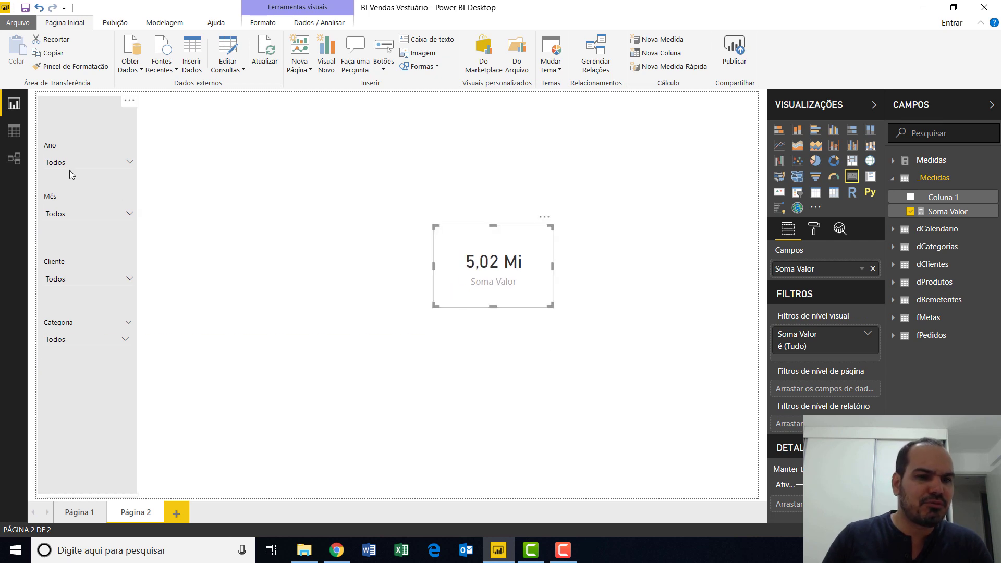
Step: Test the Soma Valor card by filtering Ano on 2015, 2017 and 2016 in turn, and clear the year filter
left_click(68, 163)
left_click(63, 187)
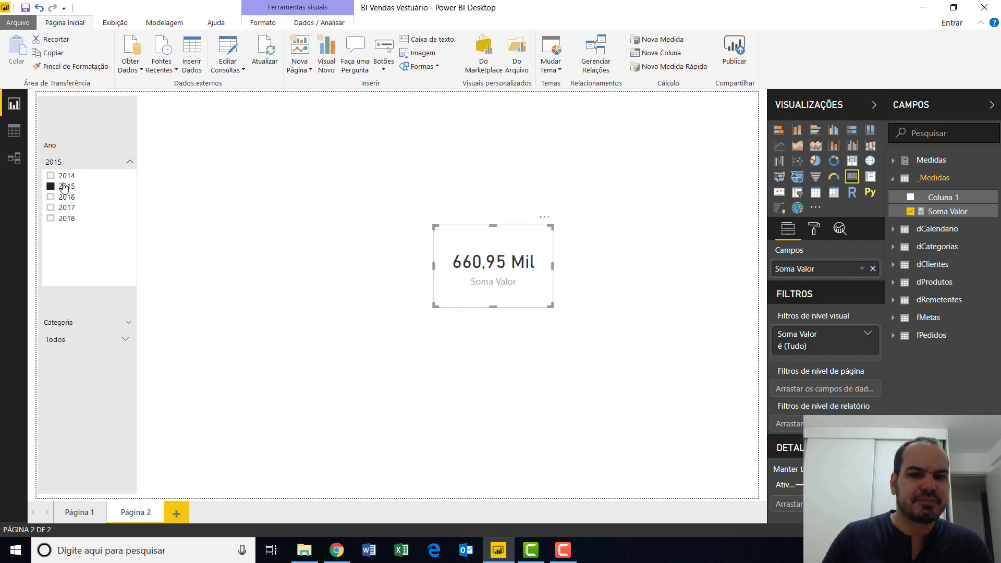
left_click(65, 207)
left_click(65, 197)
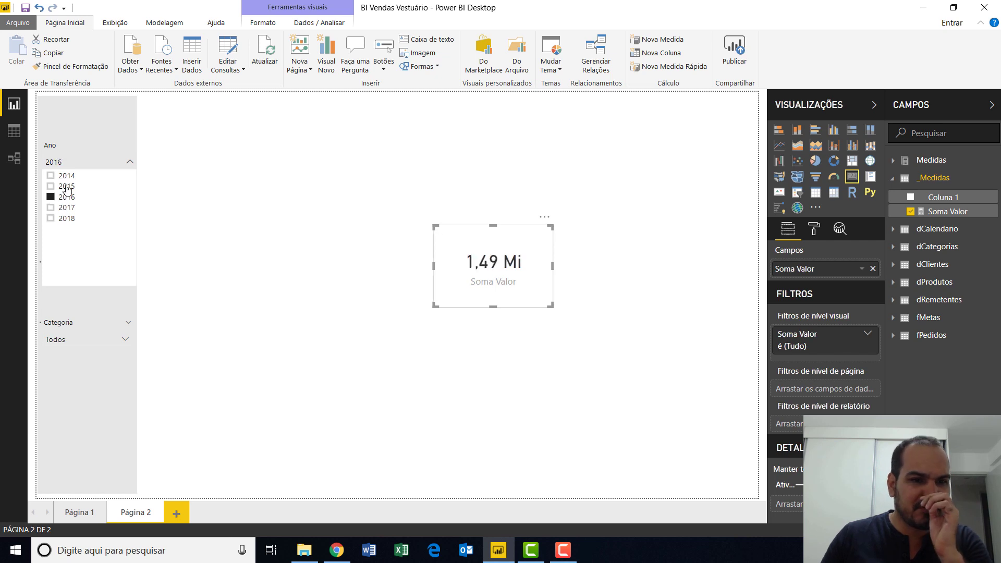
left_click(65, 197)
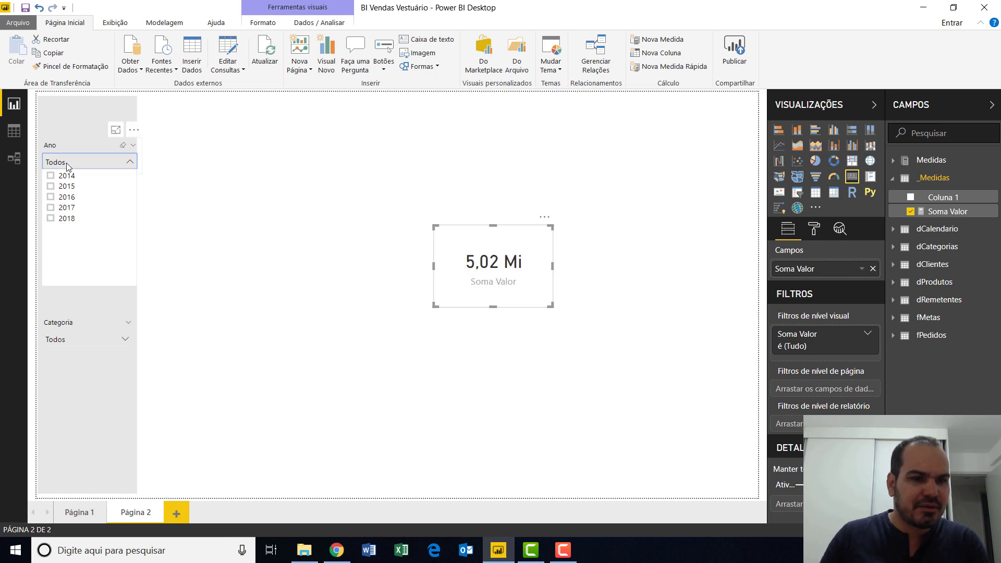
left_click(67, 165)
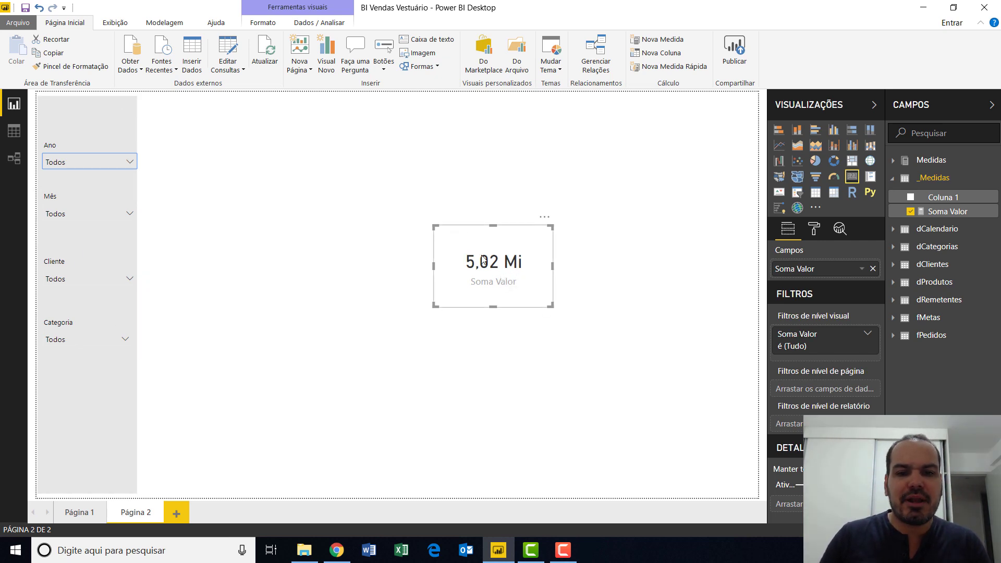
Step: Move the Soma Valor card up to the upper middle of the report page
left_click_drag(484, 261, 460, 178)
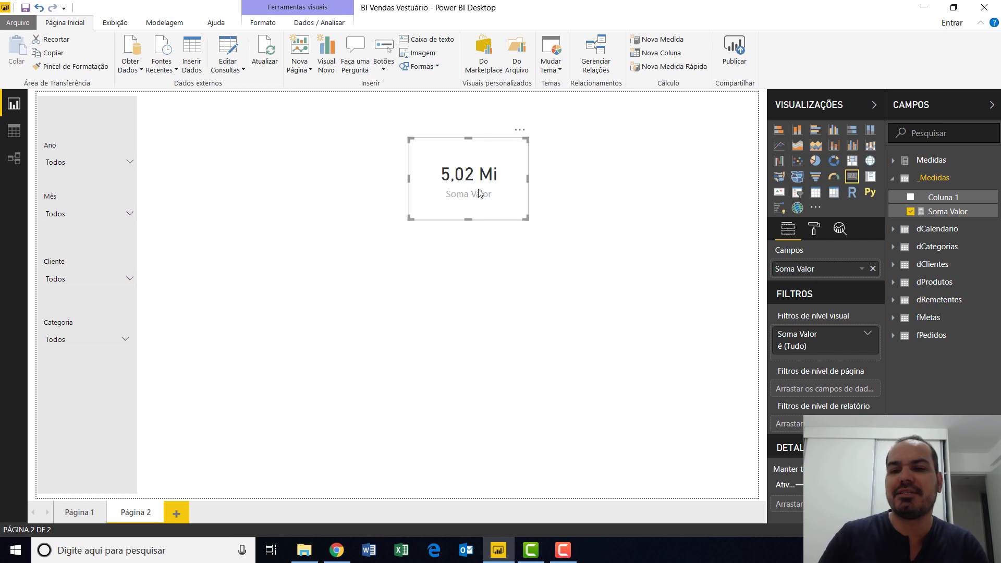
Step: Create a new measure in the _Medidas table named Soma Valor > 30 and begin its formula with CALCULATE([Soma Valor]
right_click(931, 178)
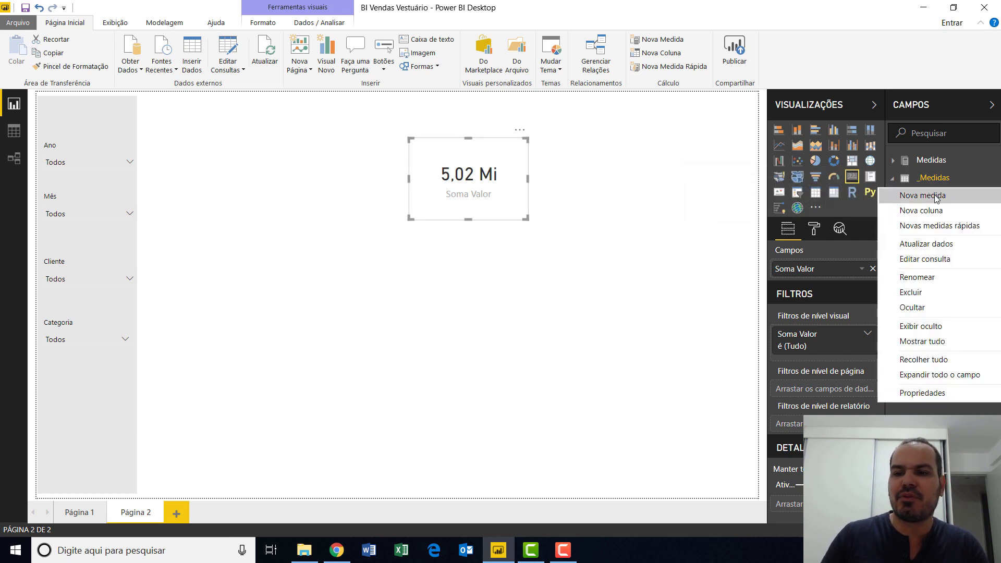
left_click(934, 195)
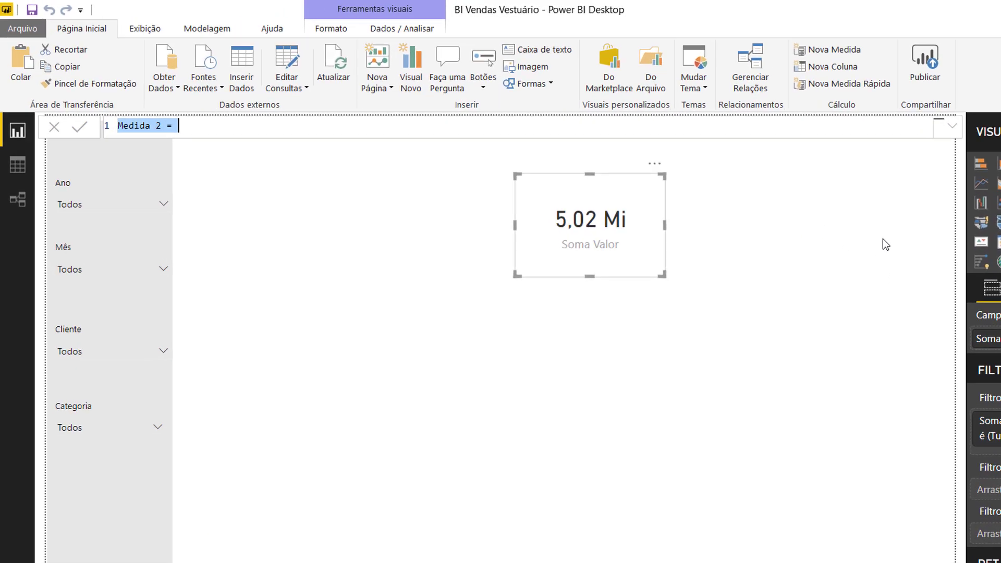
key("BackSpace")
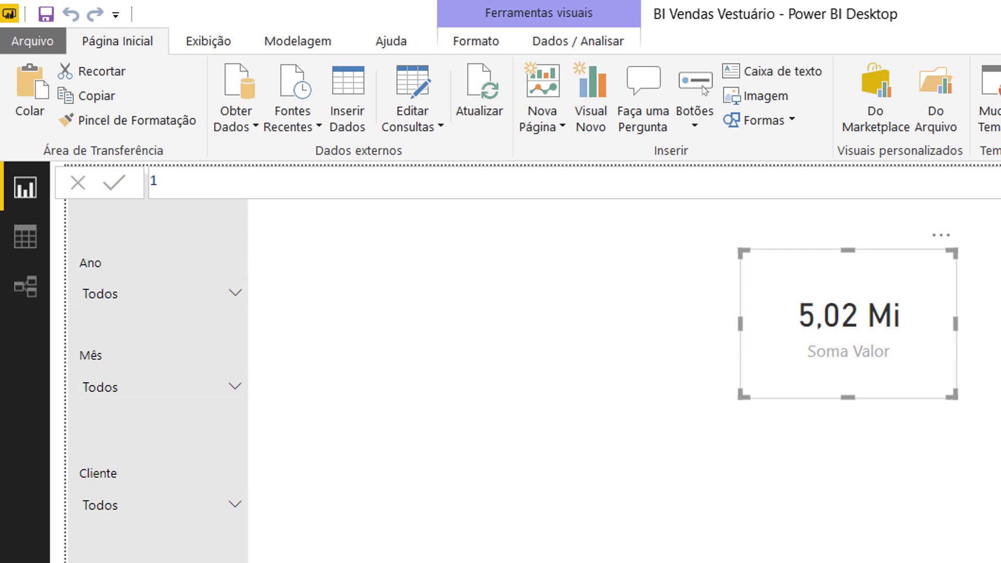
type("Som a Valor")
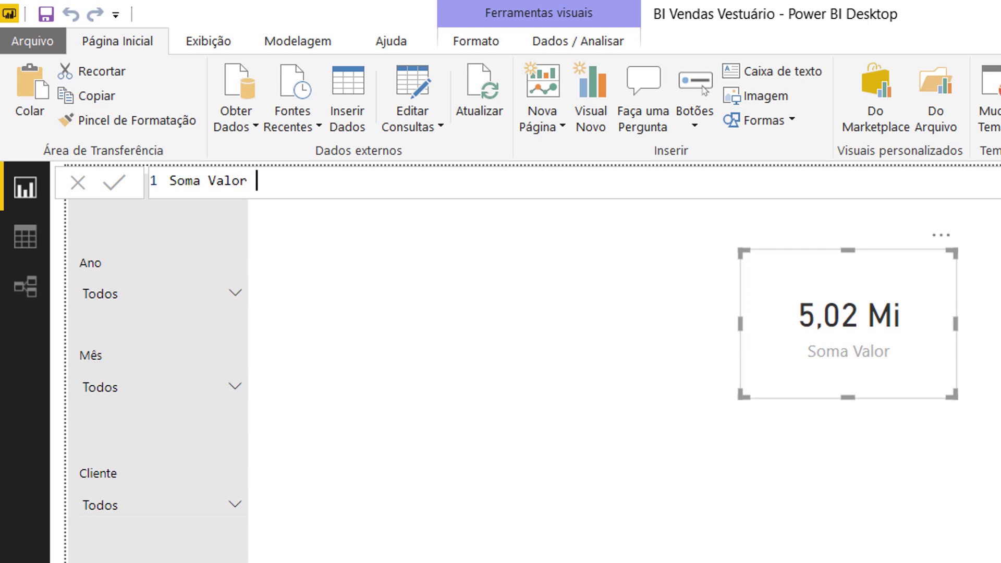
type(" > 30 = calc")
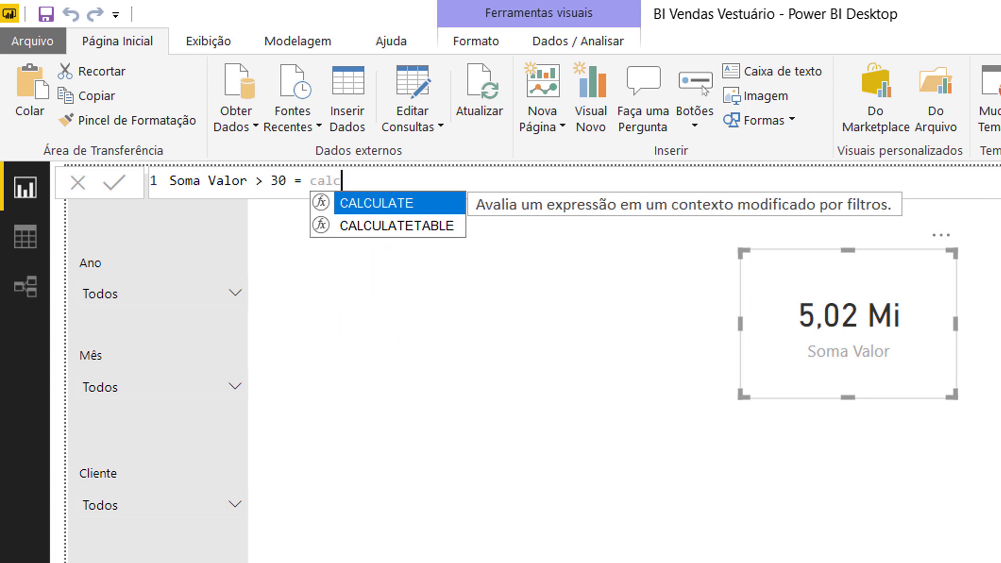
key("Tab")
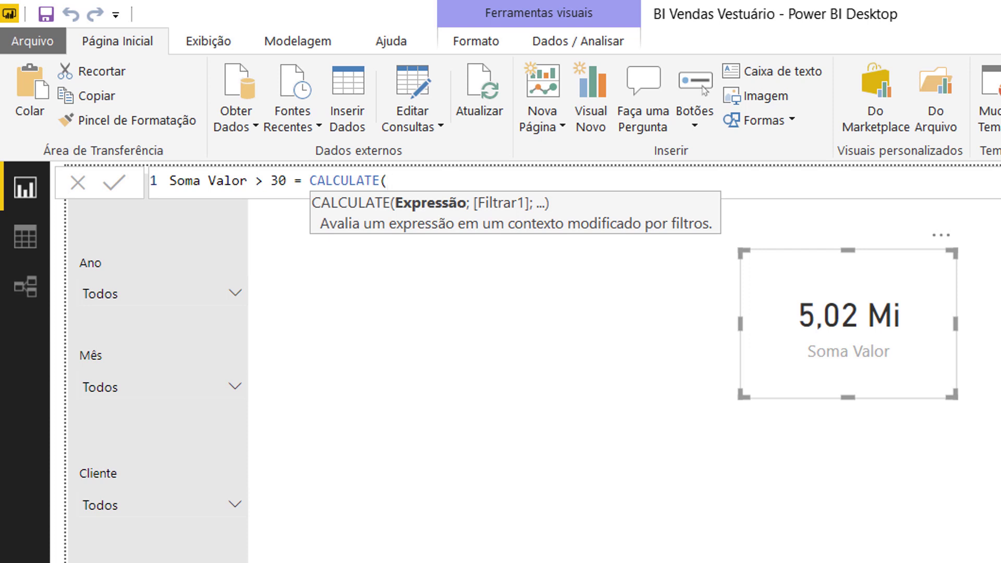
type("soma")
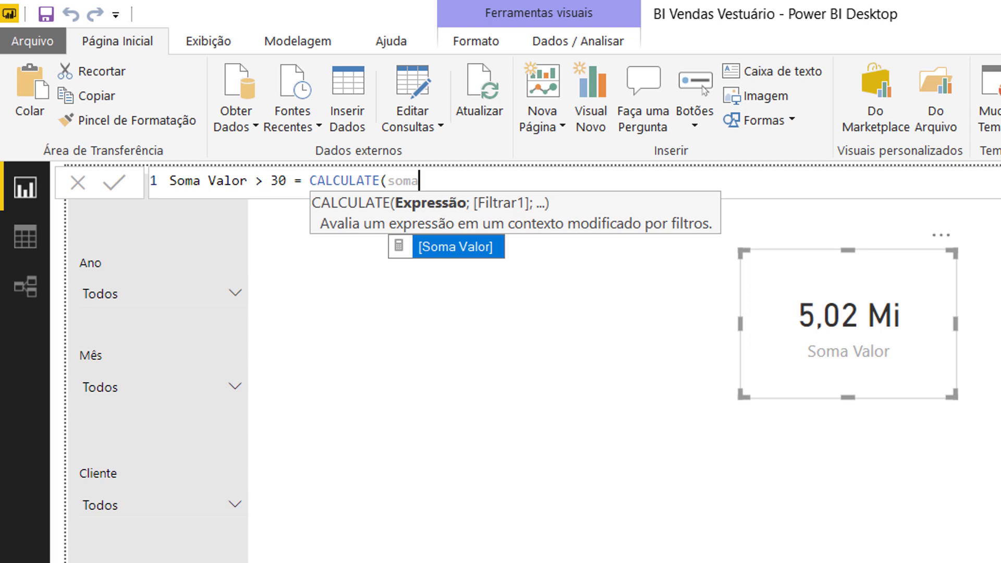
key("Tab")
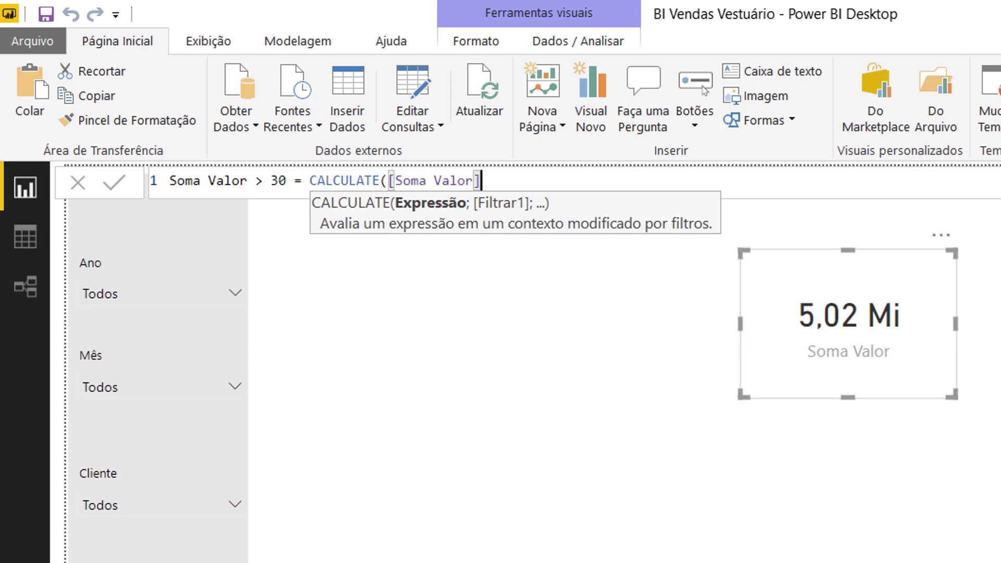
Step: Add the filter argument dProdutos[Preço unitário] > 30 to the CALCULATE formula, close it and commit the measure
type(";")
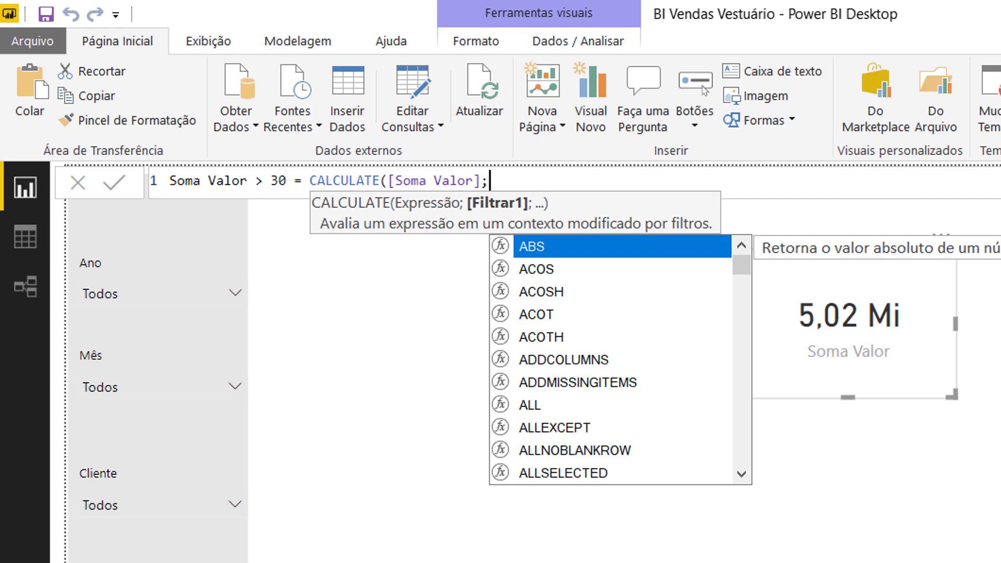
type("dpro")
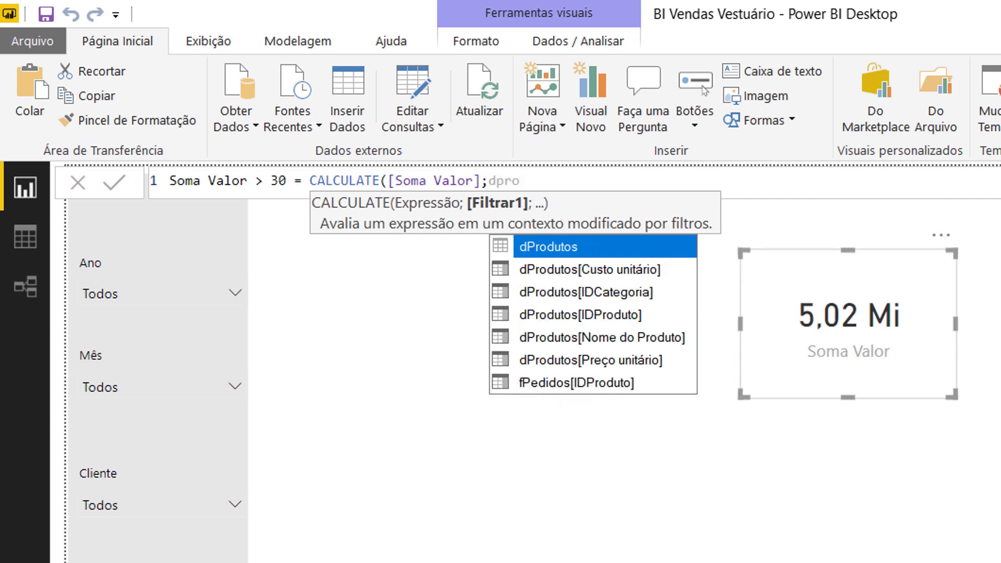
key("Down")
key("Down")
key("Down")
key("Down")
key("Down")
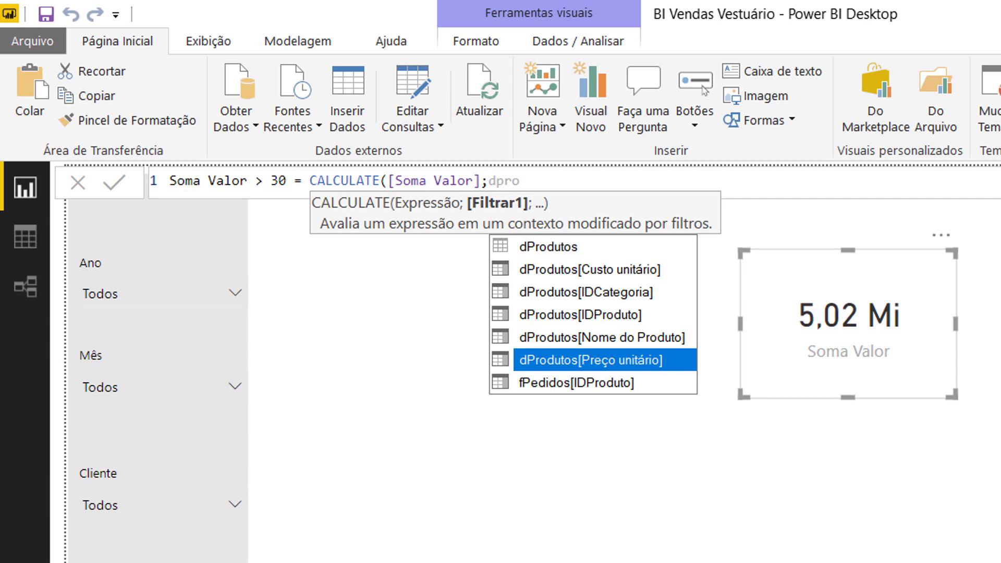
key("Tab")
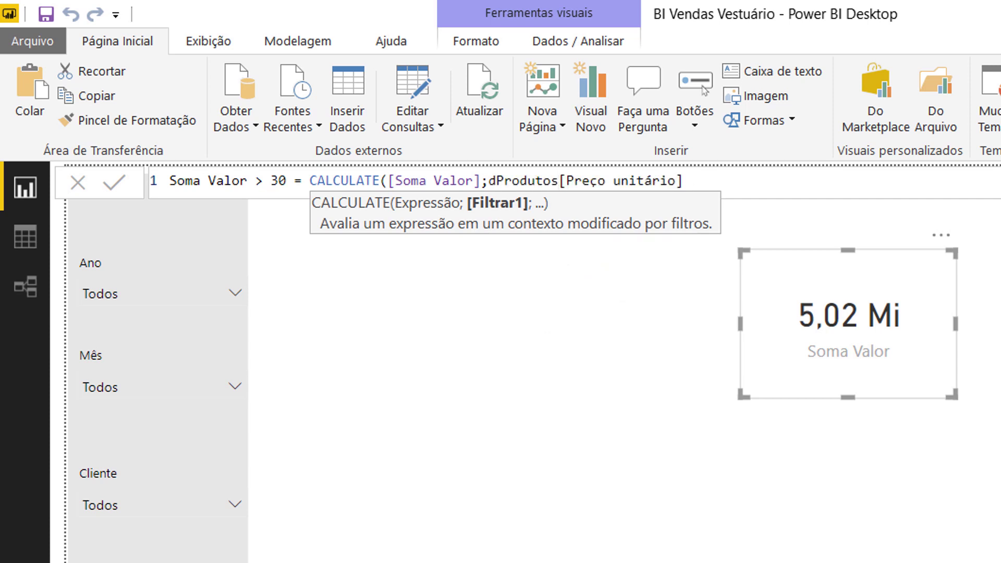
type("> 30)")
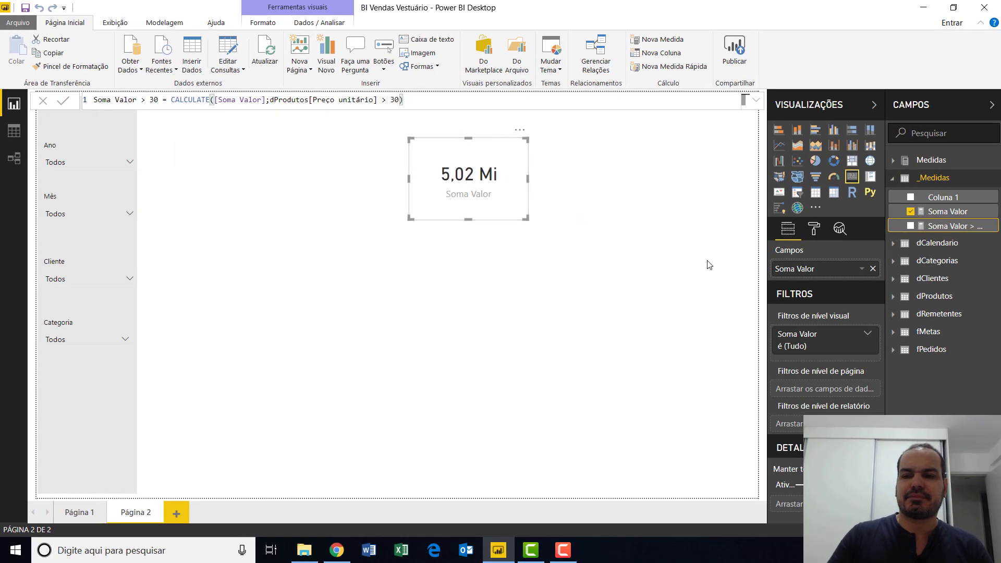
Step: Show the Soma Valor > 30 measure in a card below the Soma Valor card and compare the two cards
left_click_drag(954, 226, 496, 307)
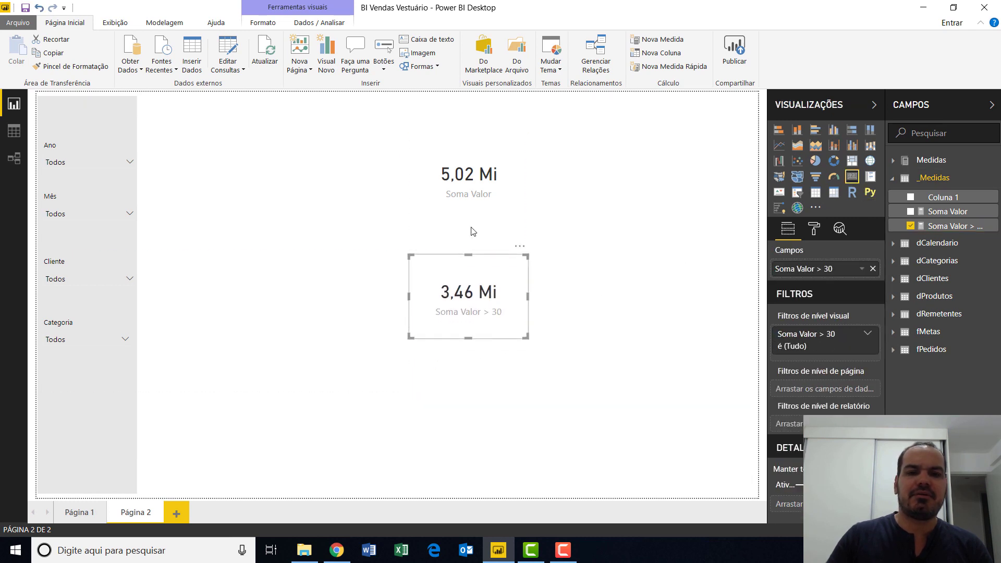
left_click(461, 192)
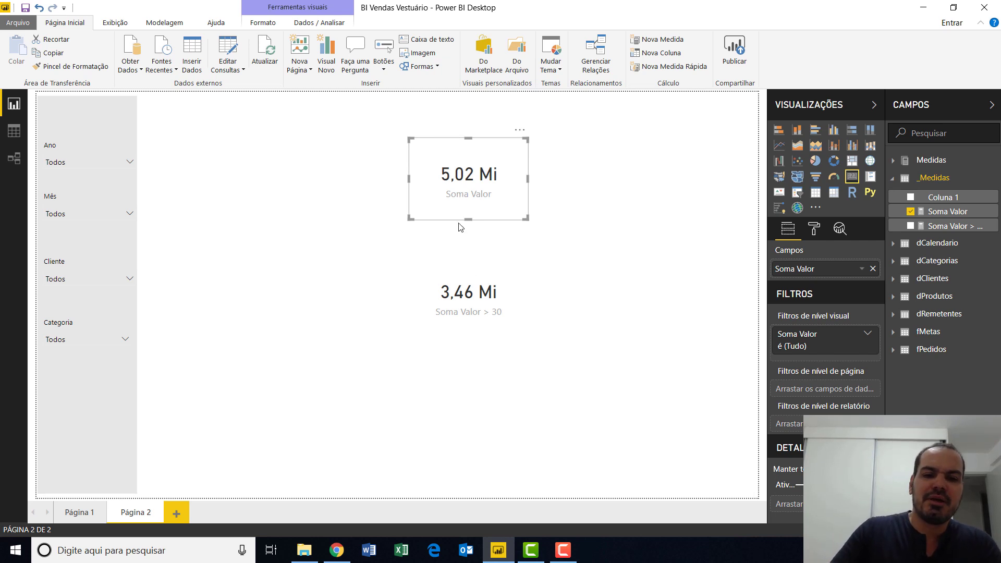
left_click(464, 301)
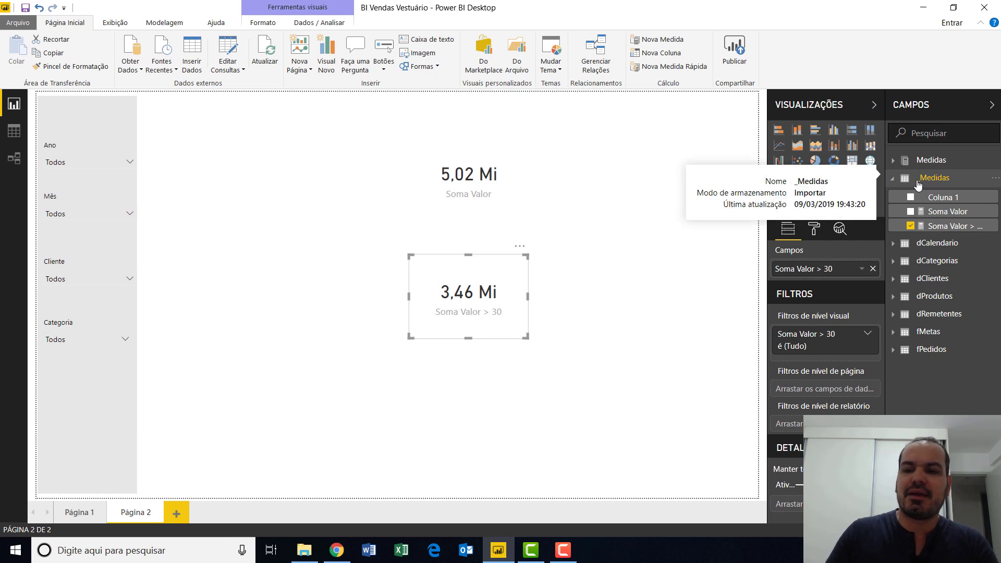
Step: Open the formula of the Soma Valor > 30 measure, copy it in full and leave the formula
left_click(926, 227)
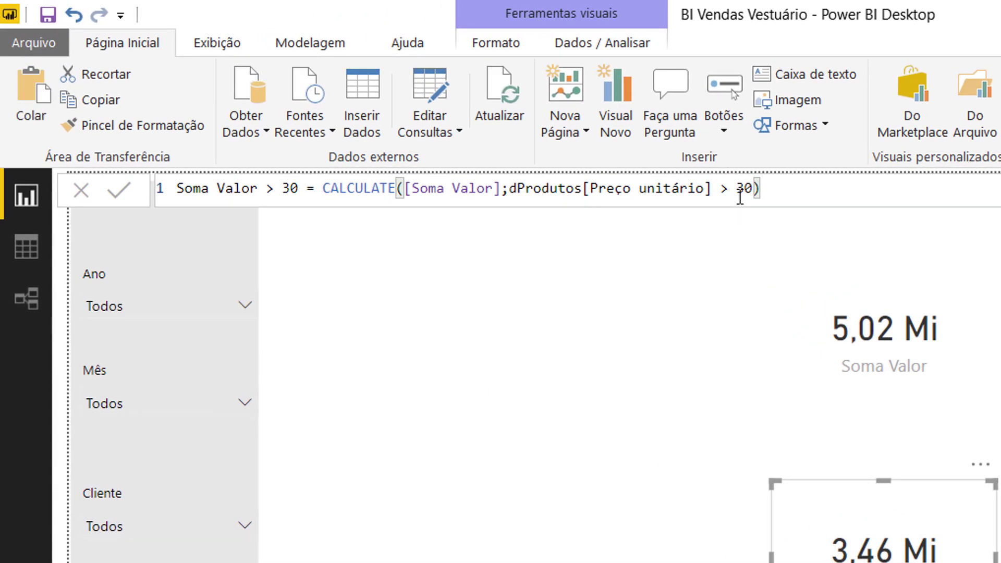
double_click(745, 187)
left_click(750, 199)
left_click_drag(756, 188, 339, 136)
key("ctrl+c")
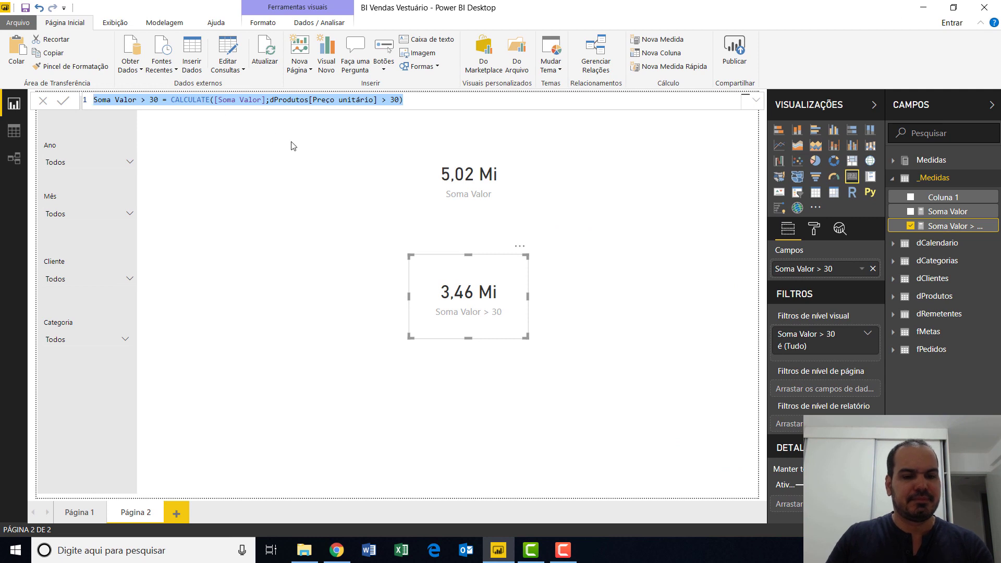
left_click(295, 148)
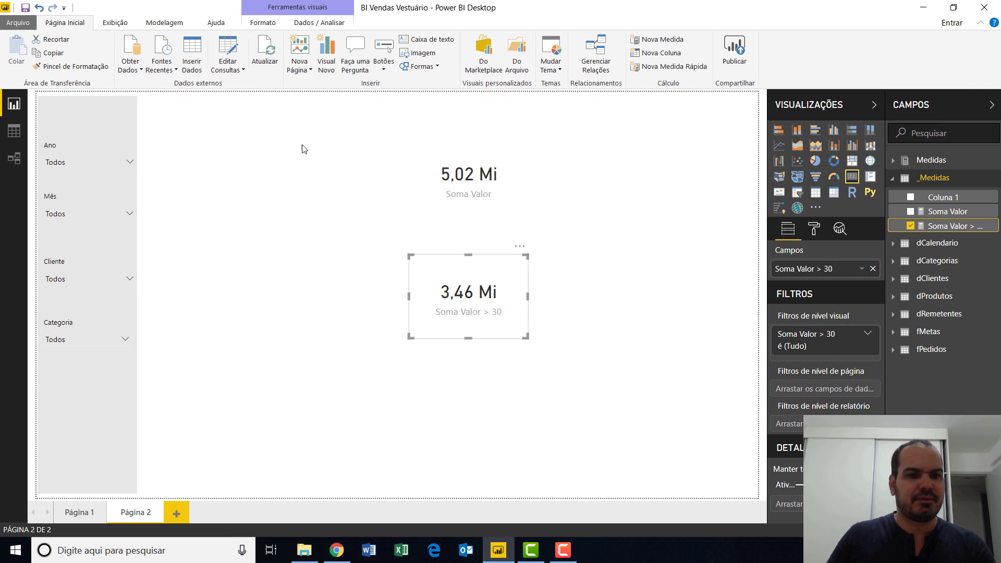
Step: Create another new measure in the _Medidas table and replace its default text with the copied Soma Valor > 30 formula
right_click(936, 181)
key("Escape")
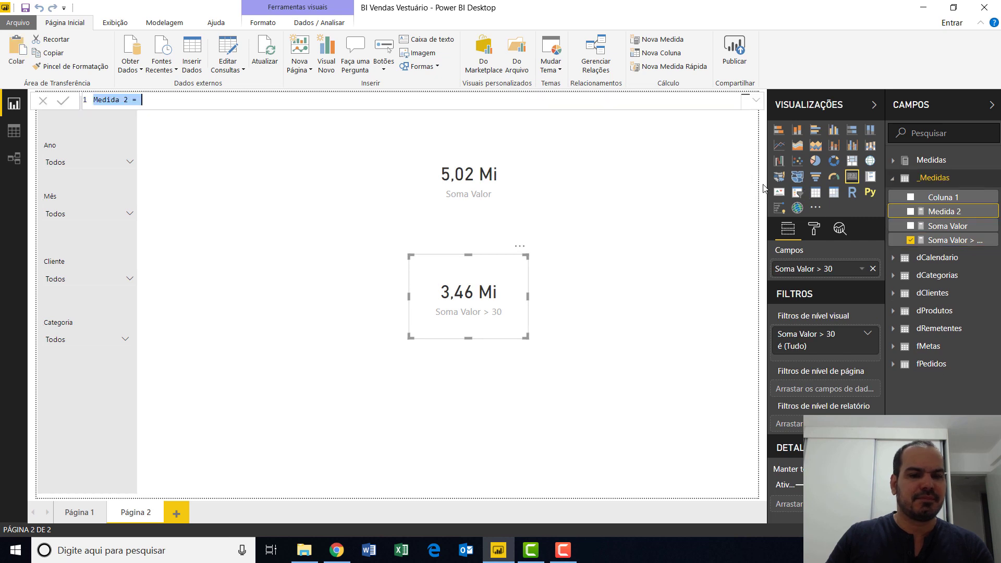
type("v")
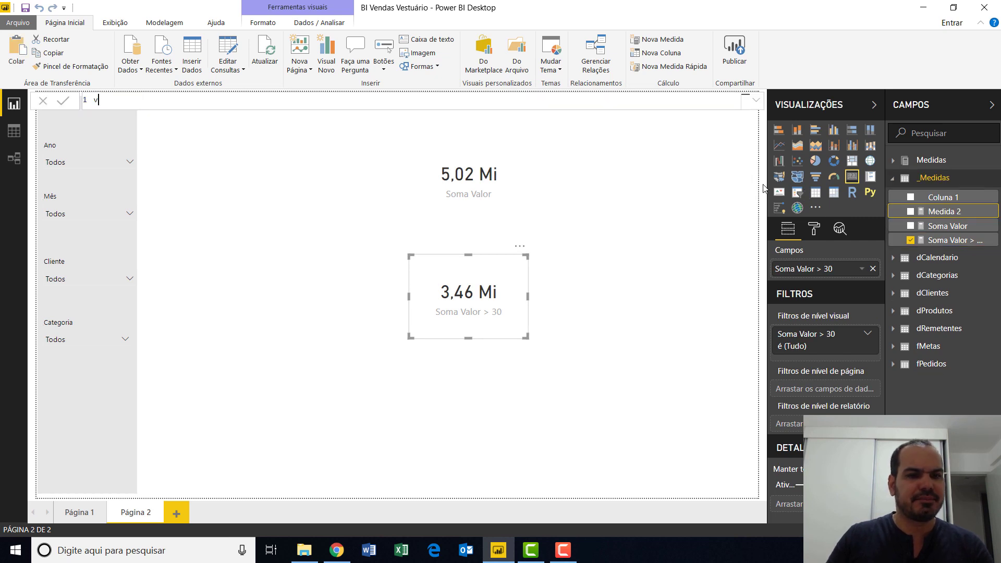
key("BackSpace")
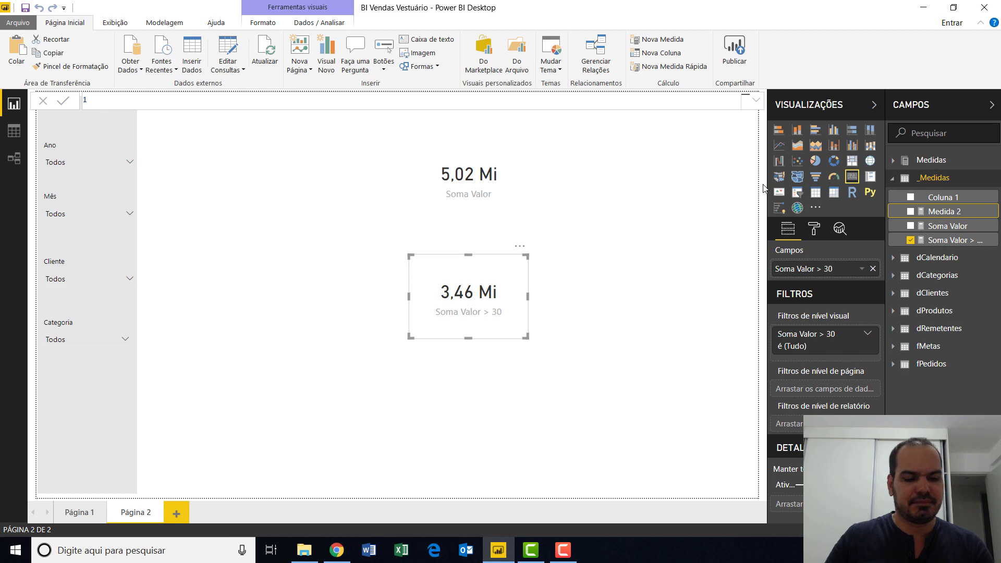
key("ctrl+v")
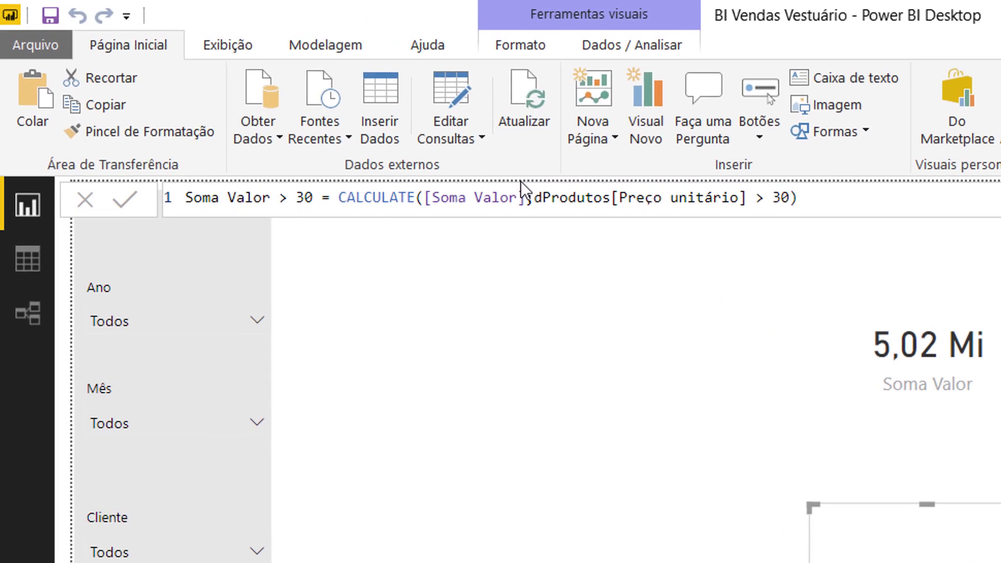
Step: Rename the measure in the pasted formula to Soma Valor > PMax
key("BackSpace")
key("BackSpace")
type("\\")
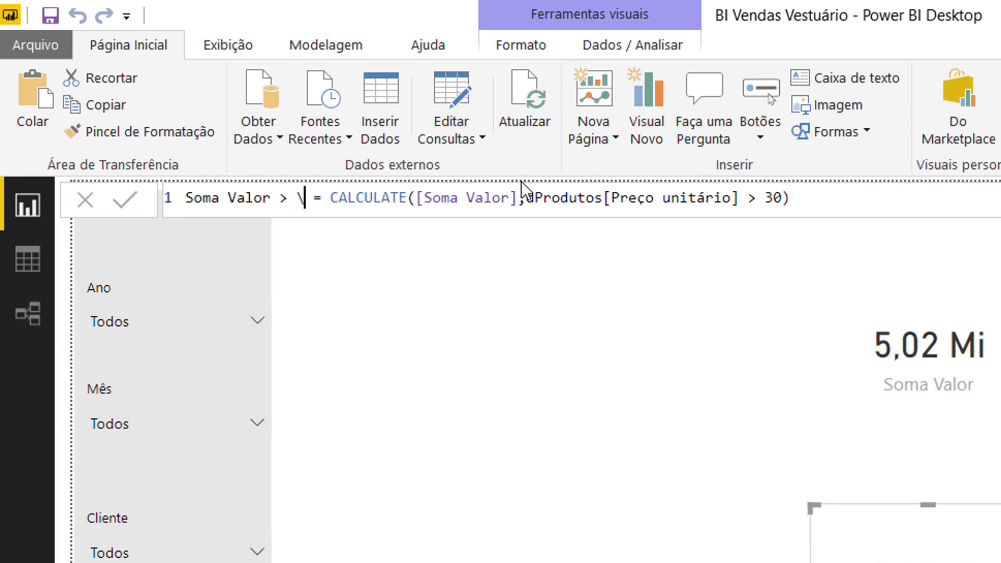
type("m")
key("BackSpace")
key("BackSpace")
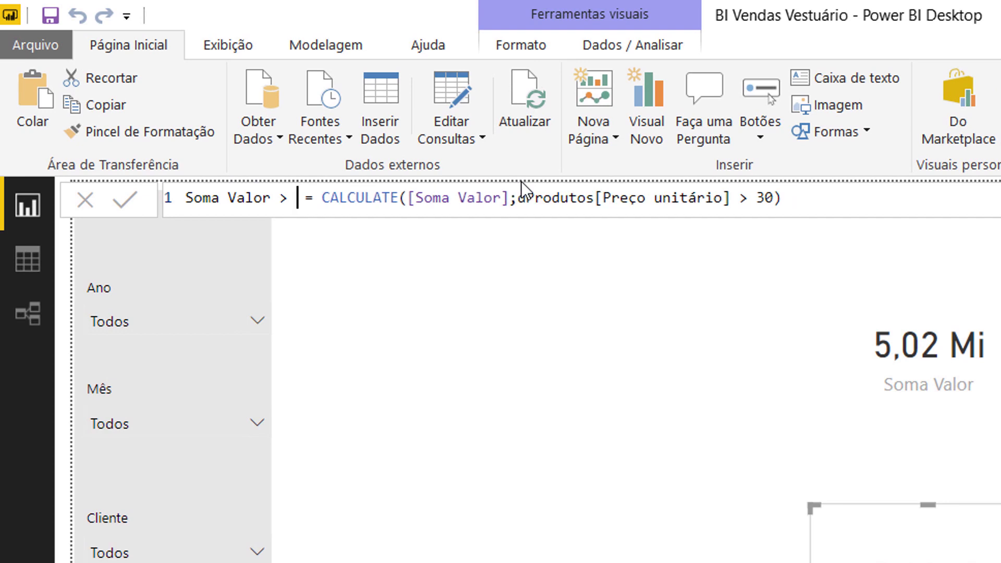
type("Medida")
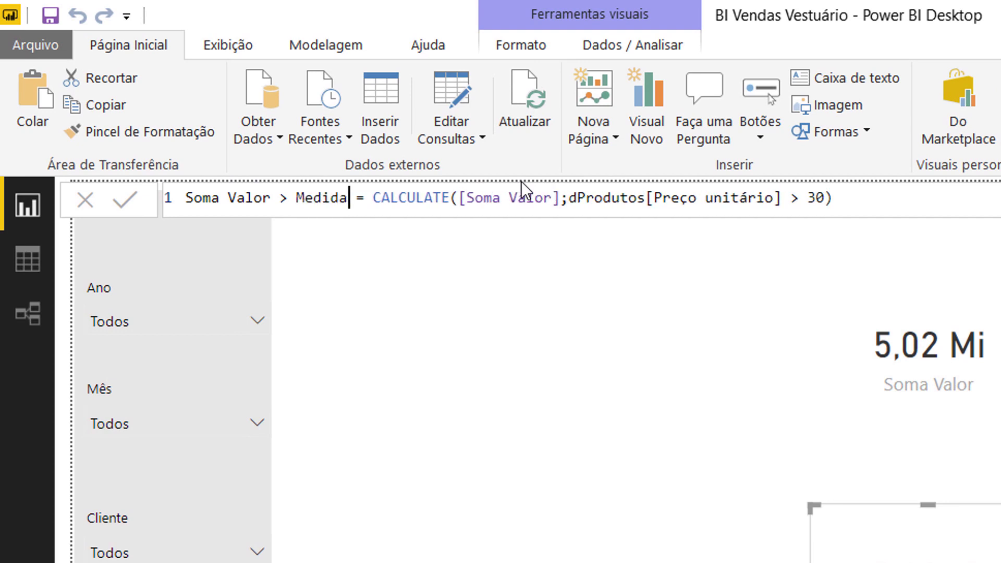
key("BackSpace")
key("BackSpace")
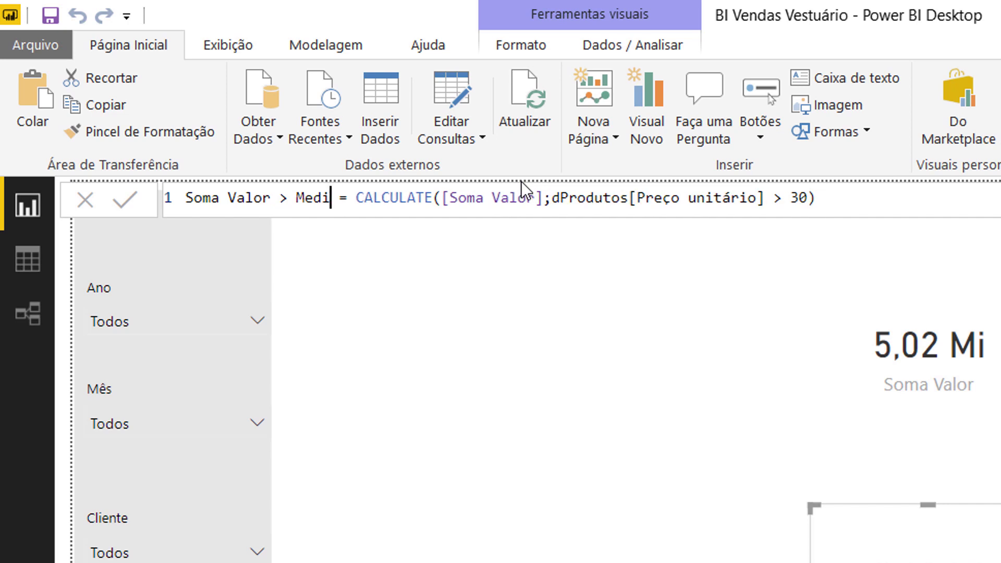
key("BackSpace")
key("BackSpace")
key("BackSpace")
key("BackSpace")
type("P")
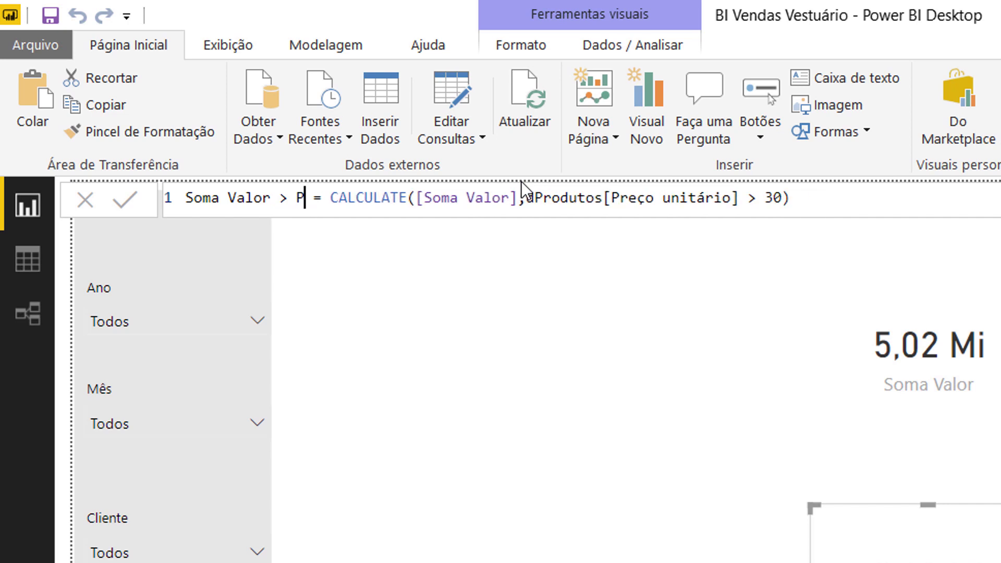
type("Max")
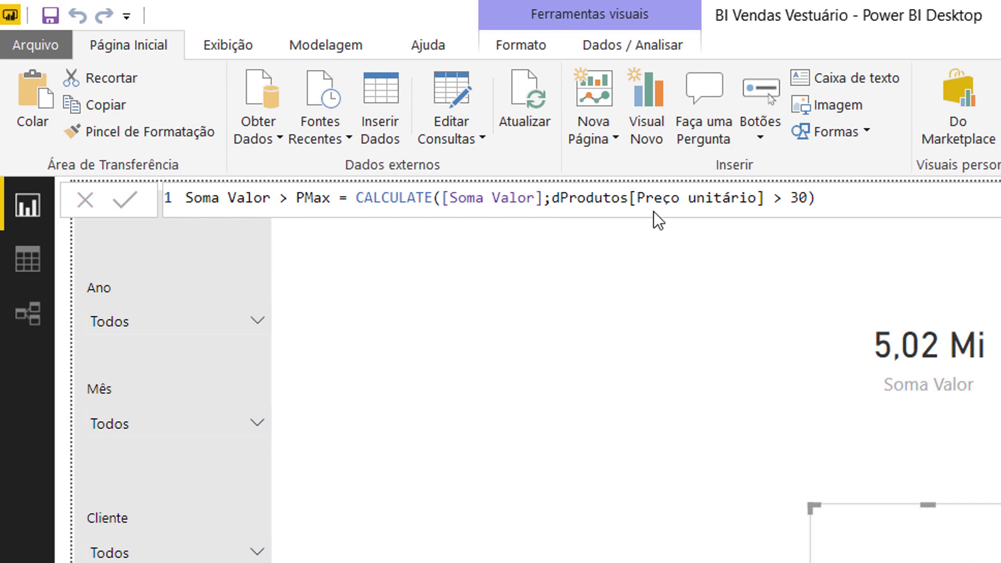
Step: Try to use the [PUnit Max] measure in place of 30 in the unit price filter and commit the formula
left_click(812, 202)
key("BackSpace")
key("BackSpace")
type("P")
key("Escape")
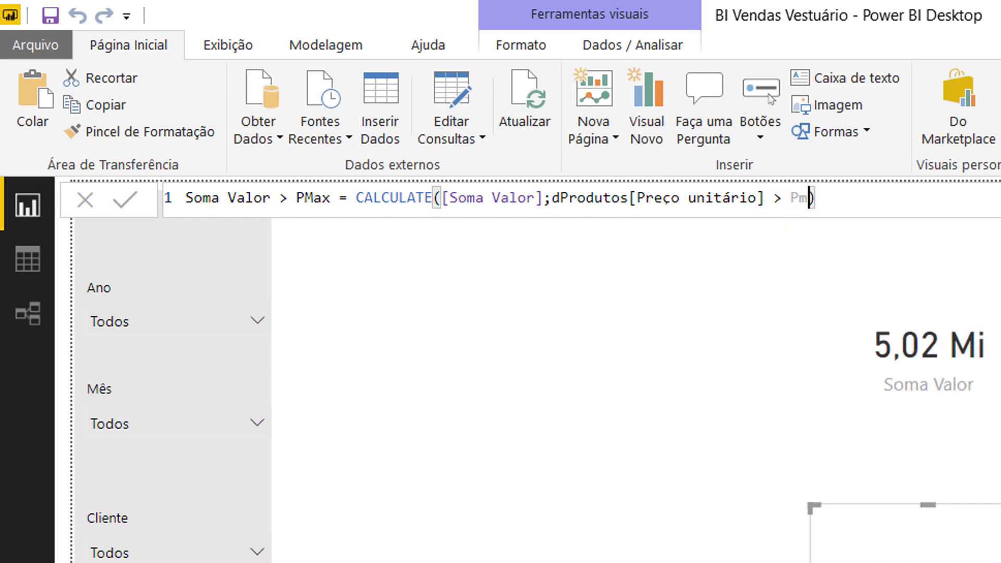
key("BackSpace")
type("Puni")
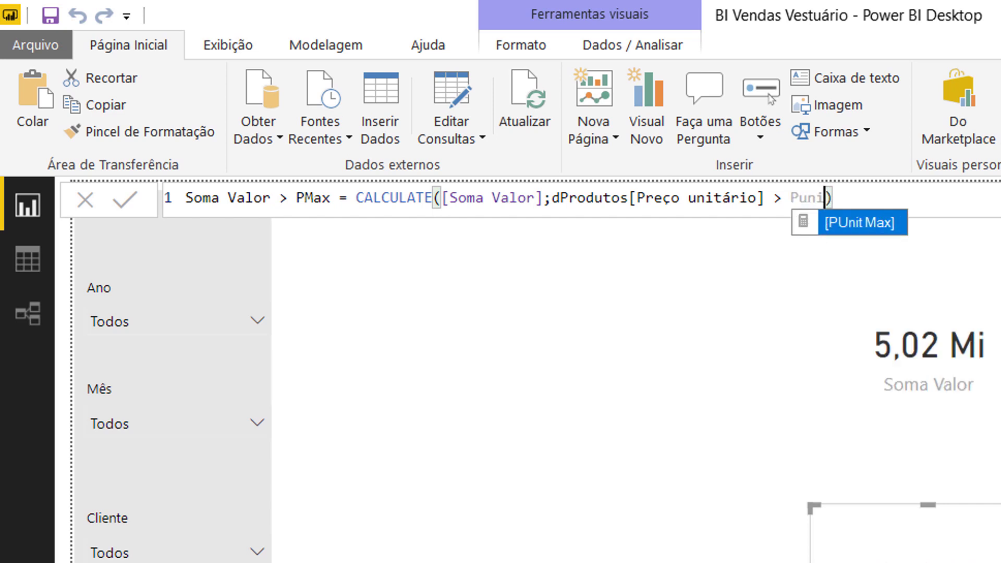
key("Tab")
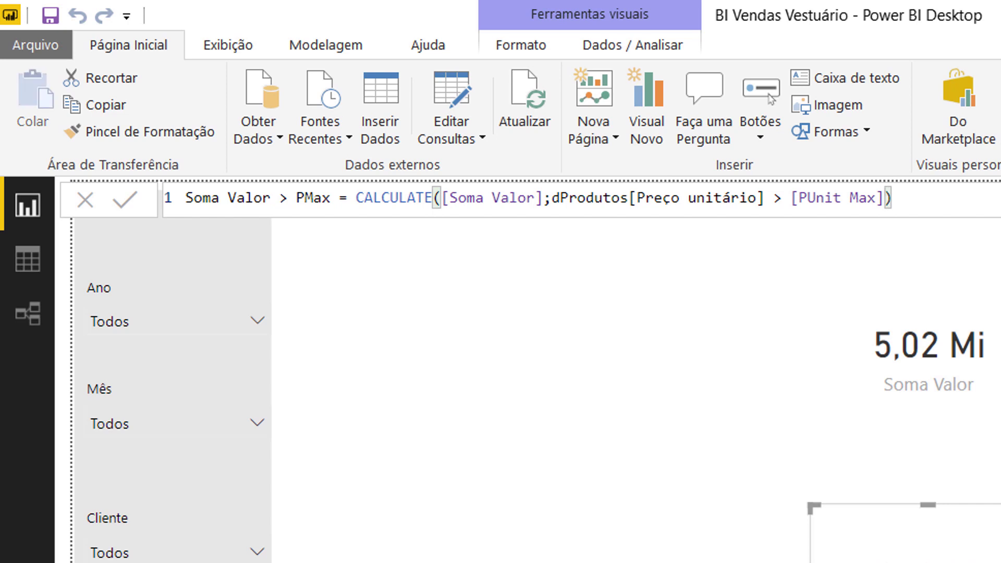
key("Return")
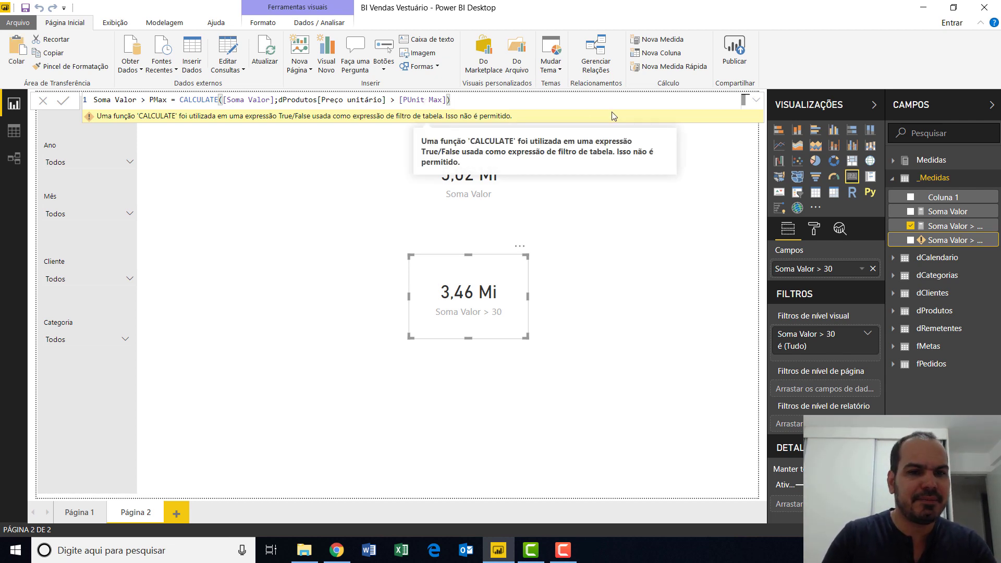
Step: Remove the unit price filter argument and closing parenthesis from the Soma Valor > PMax formula, keeping CALCULATE([Soma Valor]
key("BackSpace")
key("BackSpace")
key("BackSpace")
key("BackSpace")
key("BackSpace")
key("BackSpace")
key("BackSpace")
key("BackSpace")
key("BackSpace")
key("BackSpace")
key("BackSpace")
key("BackSpace")
key("BackSpace")
key("BackSpace")
key("BackSpace")
key("BackSpace")
key("BackSpace")
key("BackSpace")
key("BackSpace")
key("BackSpace")
key("BackSpace")
key("BackSpace")
key("BackSpace")
key("BackSpace")
key("BackSpace")
key("BackSpace")
key("BackSpace")
key("BackSpace")
key("BackSpace")
key("BackSpace")
key("BackSpace")
key("BackSpace")
key("BackSpace")
key("BackSpace")
key("BackSpace")
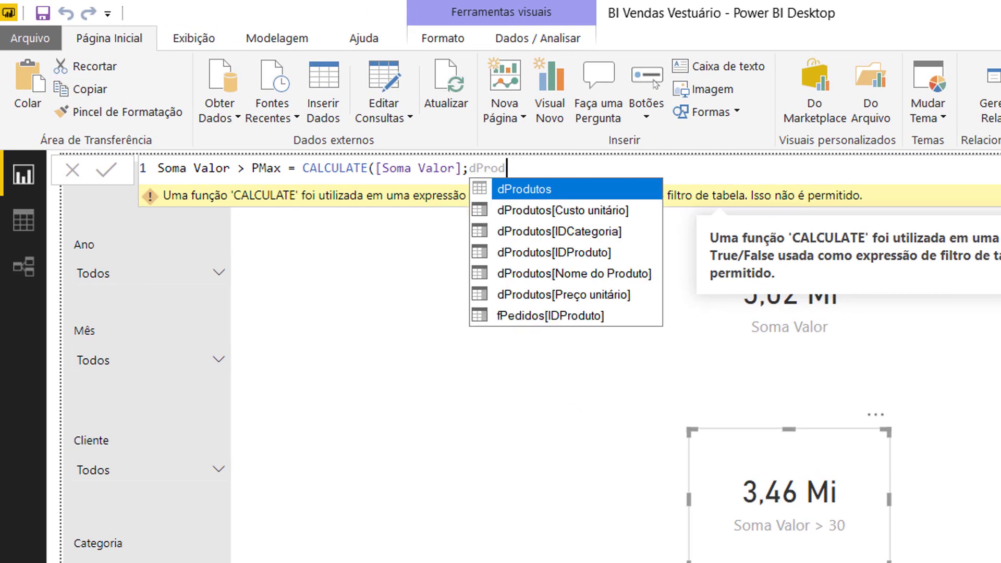
key("BackSpace")
key("BackSpace")
key("BackSpace")
key("BackSpace")
key("BackSpace")
key("BackSpace")
Step: Put the CALCULATE expression on its own indented line below the measure name
key("Left")
key("Left")
key("Left")
key("Left")
key("Left")
key("Left")
key("Left")
key("Left")
key("Left")
key("Left")
key("Left")
key("Left")
key("Left")
key("Left")
key("Left")
key("Left")
key("Left")
key("Left")
key("Left")
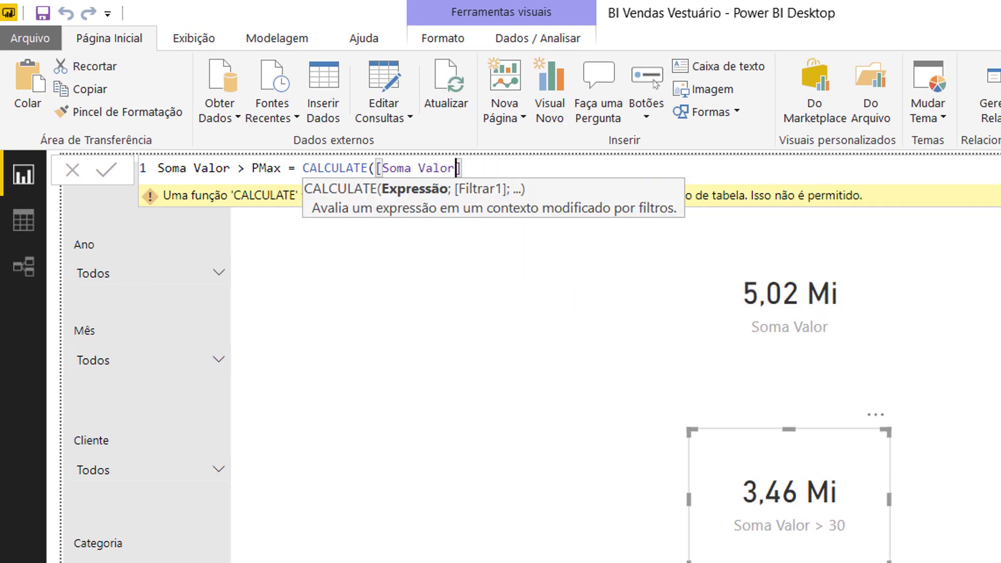
key("Left")
key("Left")
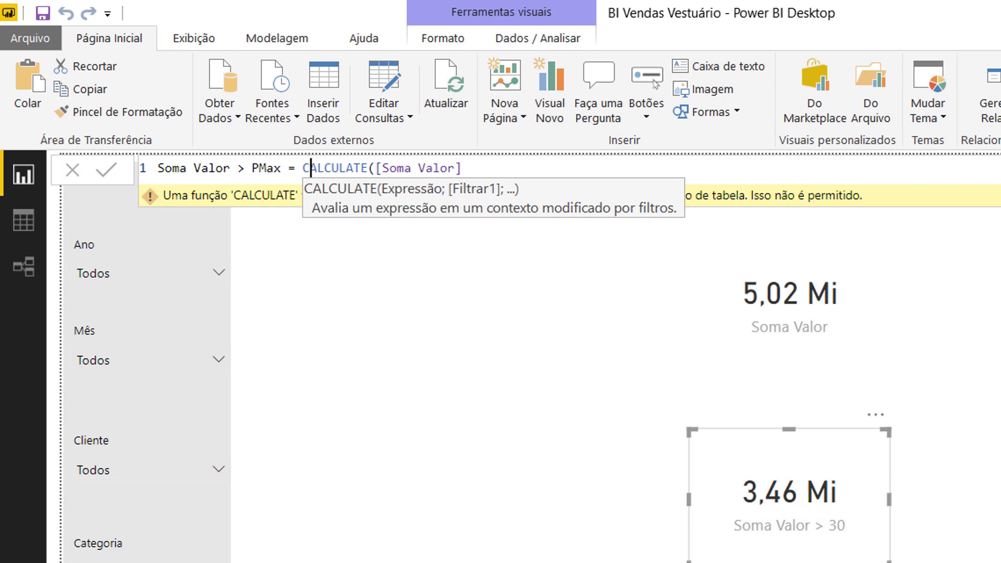
key("Left")
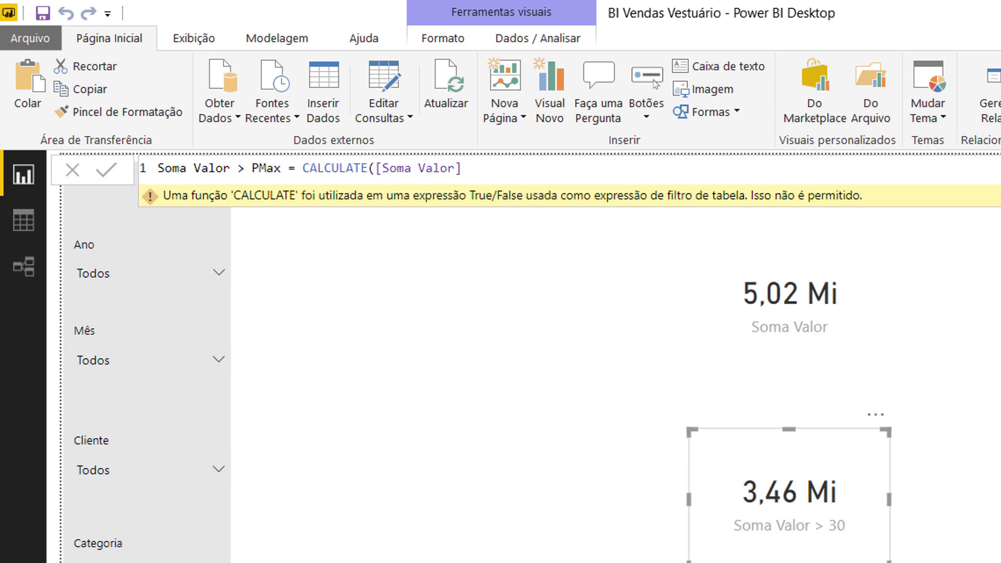
key("shift+Return")
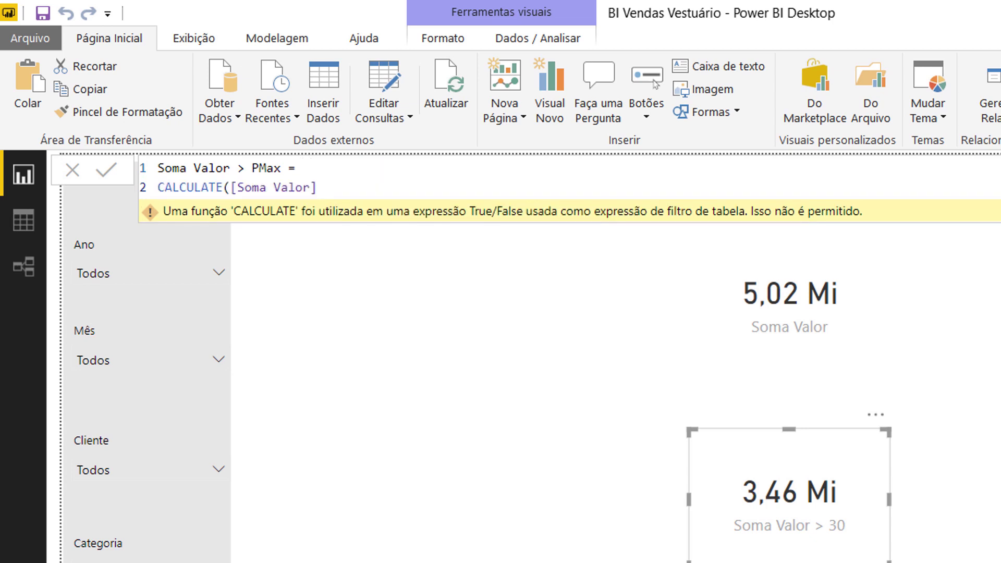
key("Tab")
Step: Break the line after CALCULATE's opening parenthesis so [Soma Valor] sits on its own line, indented one level further
key("Right")
key("Right")
key("Right")
key("Right")
key("Right")
key("Right")
key("Right")
key("Right")
key("Right")
key("Right")
key("Right")
key("Right")
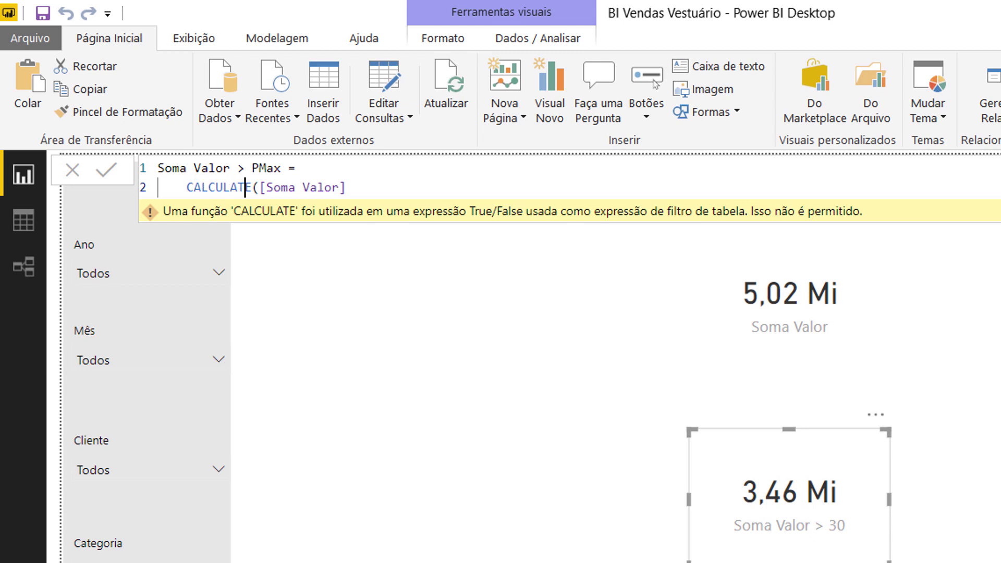
key("Left")
key("Left")
key("shift+Return")
key("Tab")
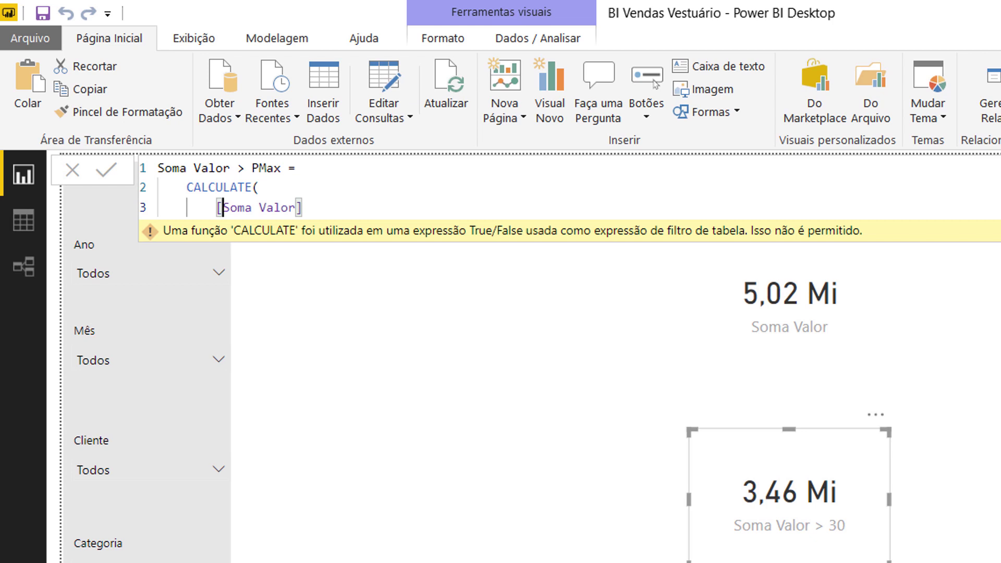
Step: After [Soma Valor], start a FILTER function as CALCULATE's second argument with dProdutos as its table, each on a separate line
left_click(302, 208)
type(";")
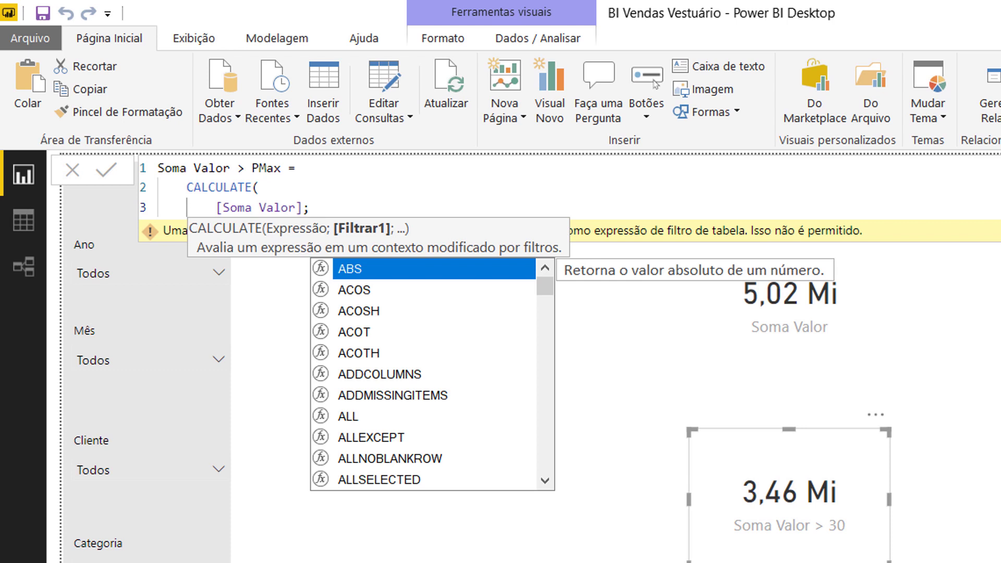
key("shift+Return")
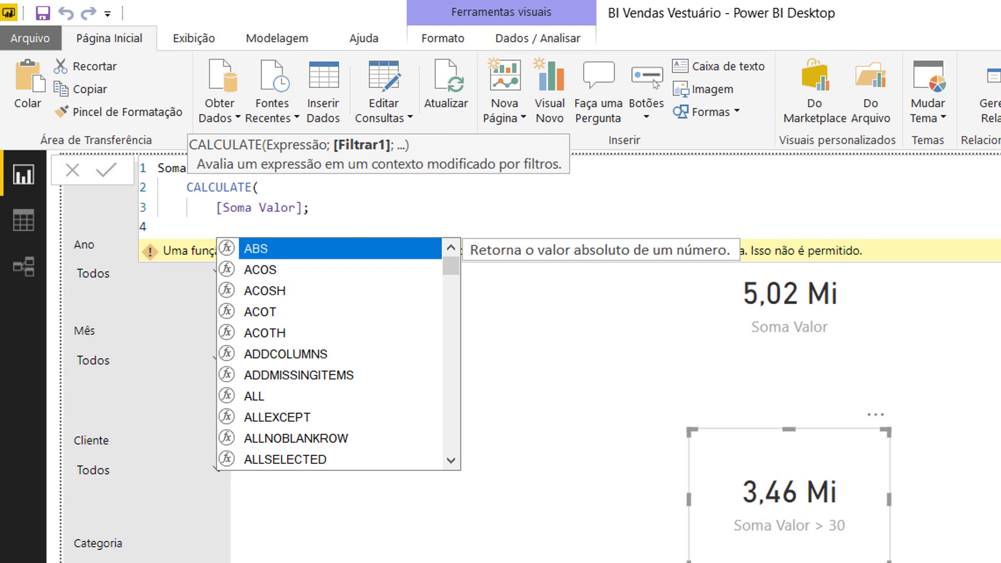
type("filter")
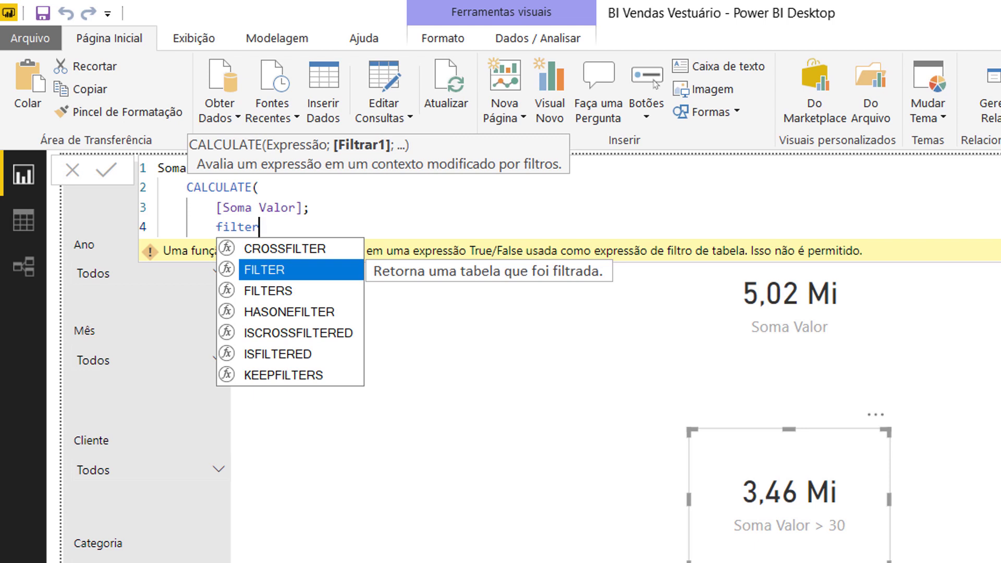
type("(")
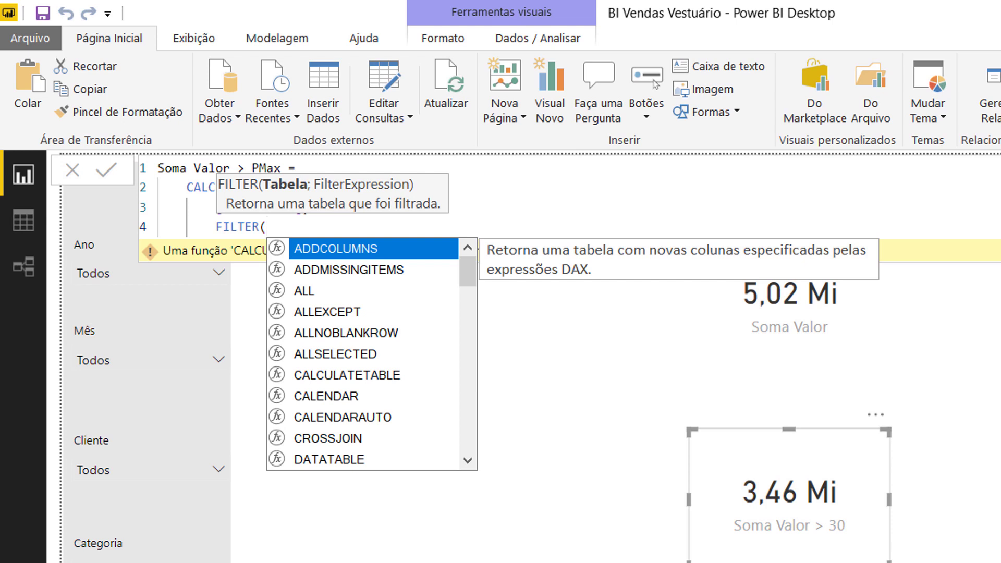
key("shift+Return")
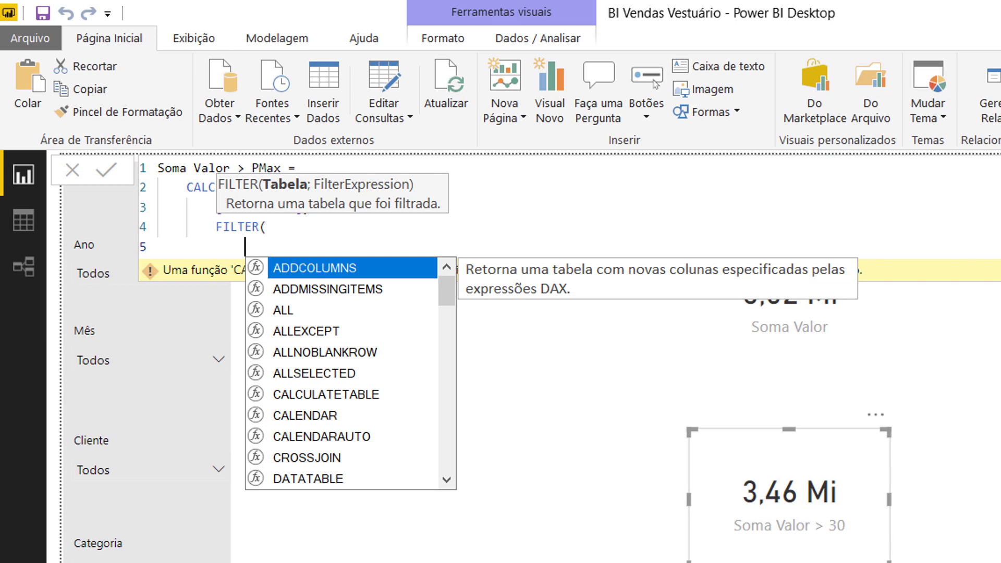
type("dpro")
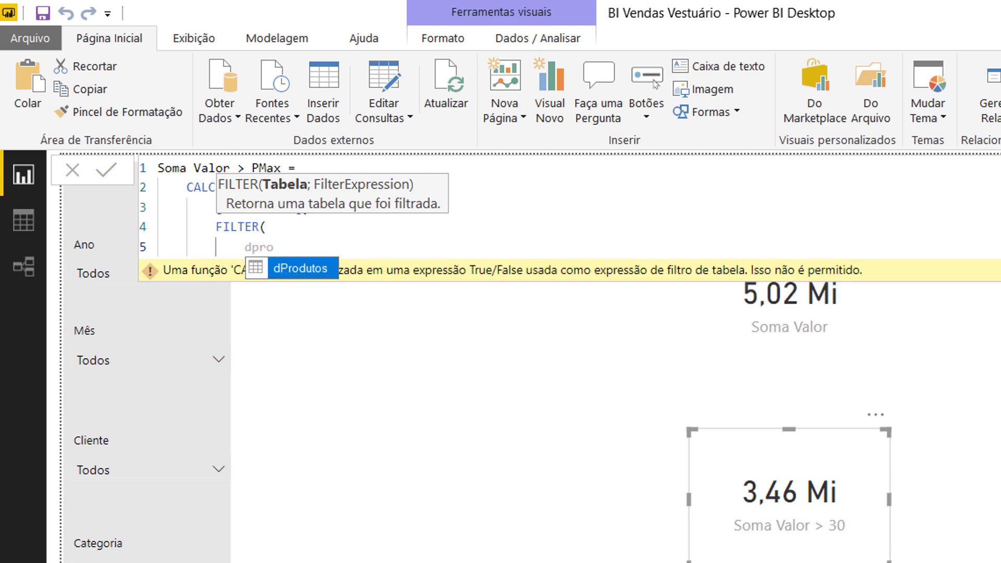
key("Tab")
type(";")
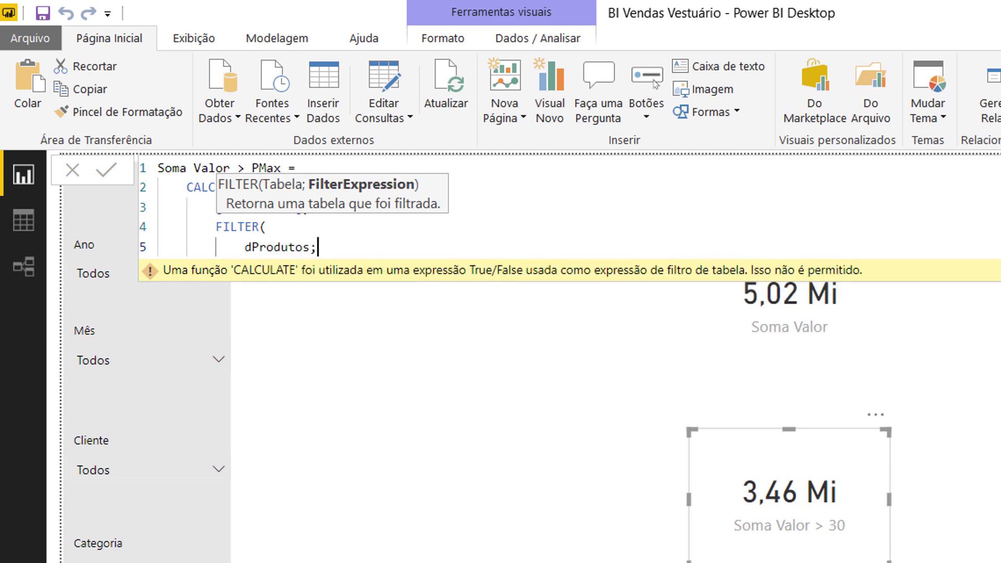
Step: Add dProdutos[Preço unitário] > [PUnit Max] on a new line as the FILTER condition
key("shift+Return")
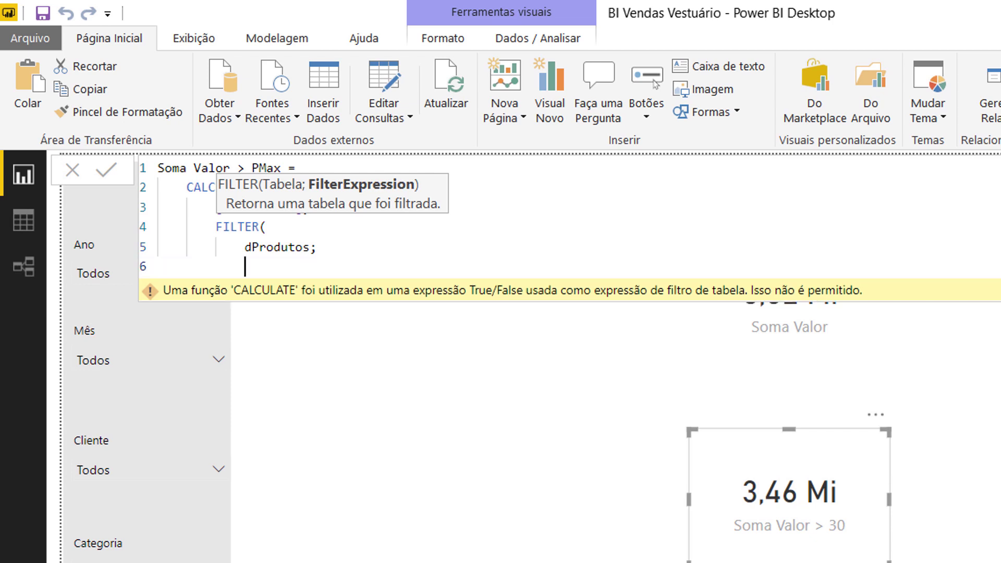
type("dpro")
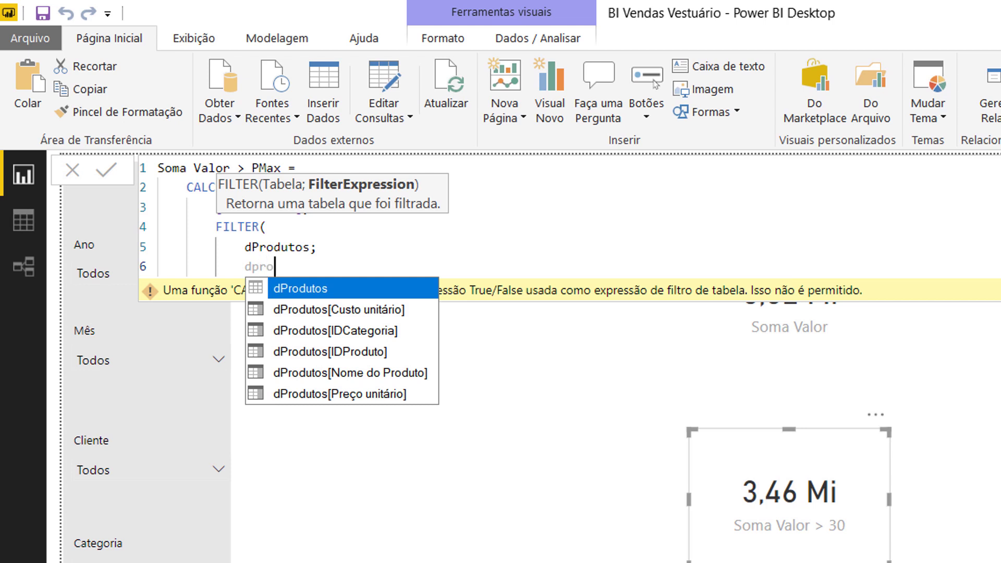
key("Down")
key("Down")
key("Down")
key("Down")
key("Down")
key("Tab")
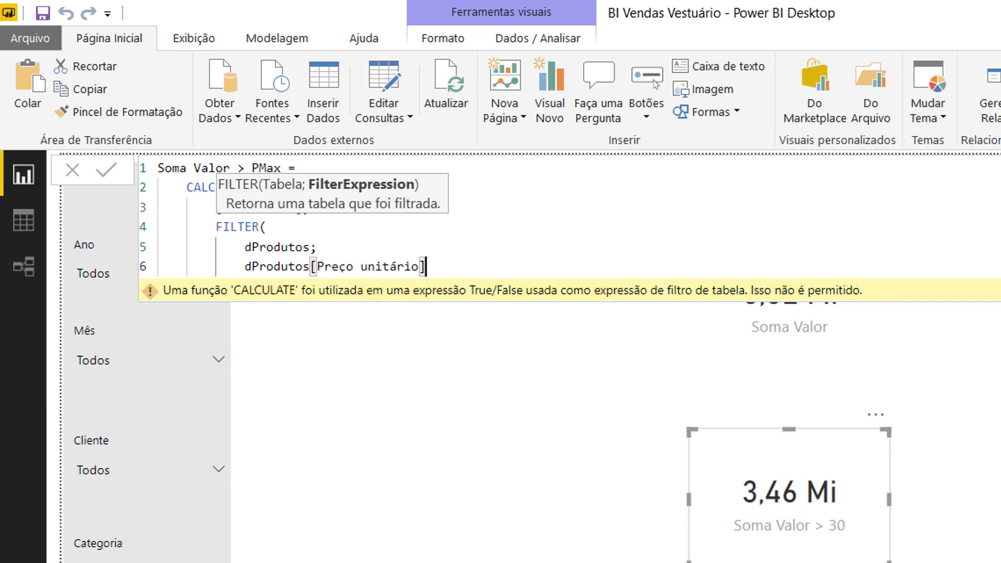
type("> [PUnit")
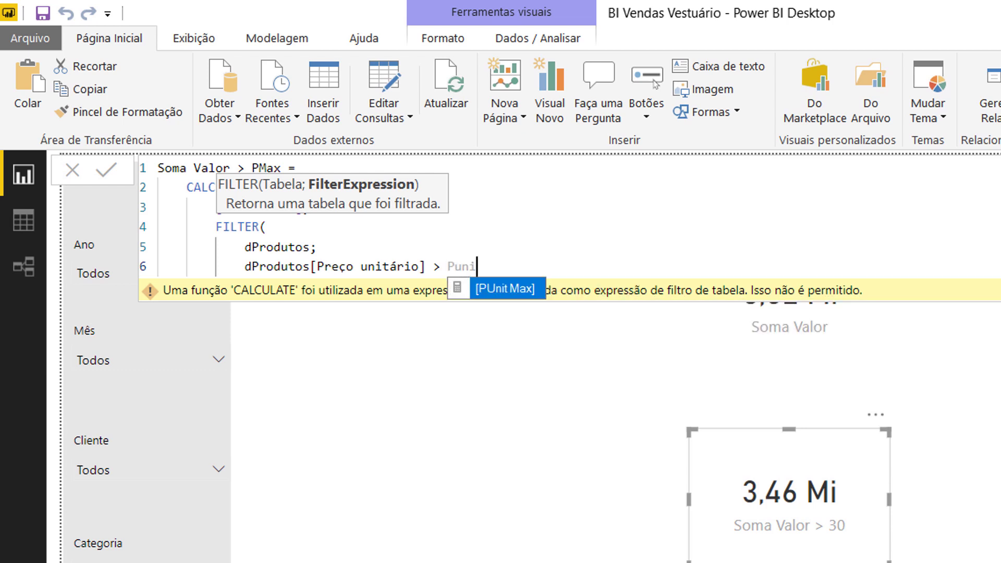
key("Tab")
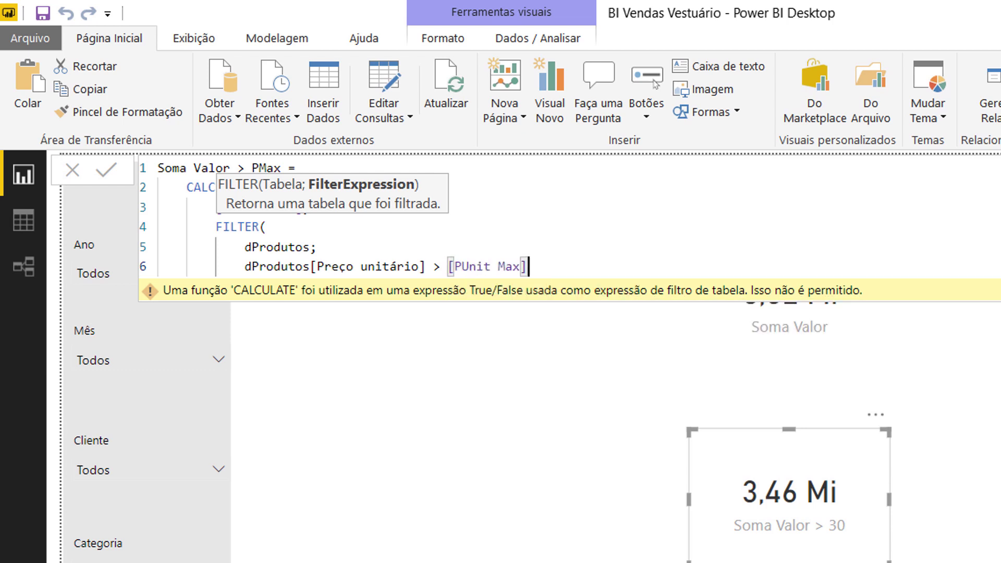
Step: Close FILTER and CALCULATE with parentheses on separate outdented lines, enlarge the formula text and commit the measure
key("shift+Return")
key("BackSpace")
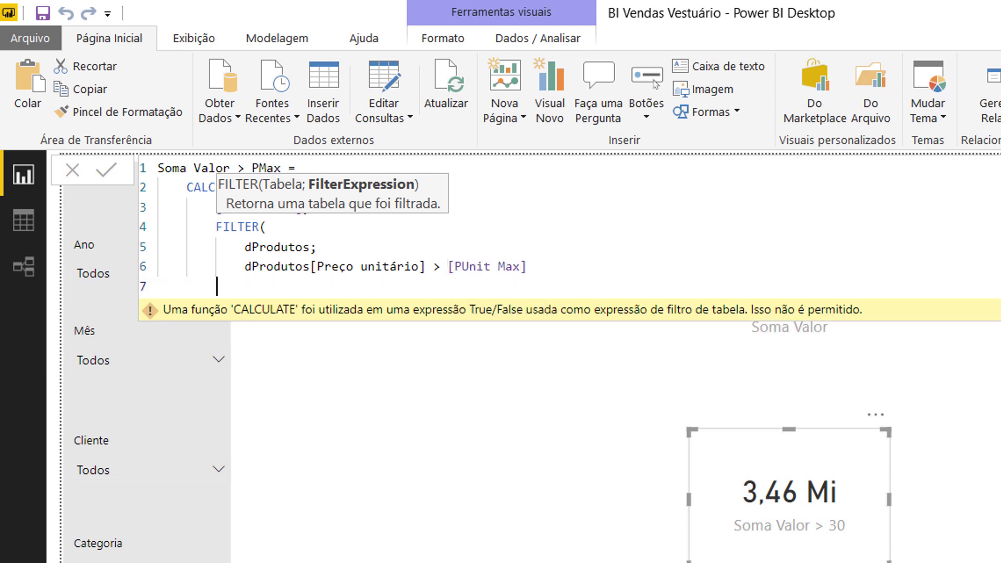
type(")")
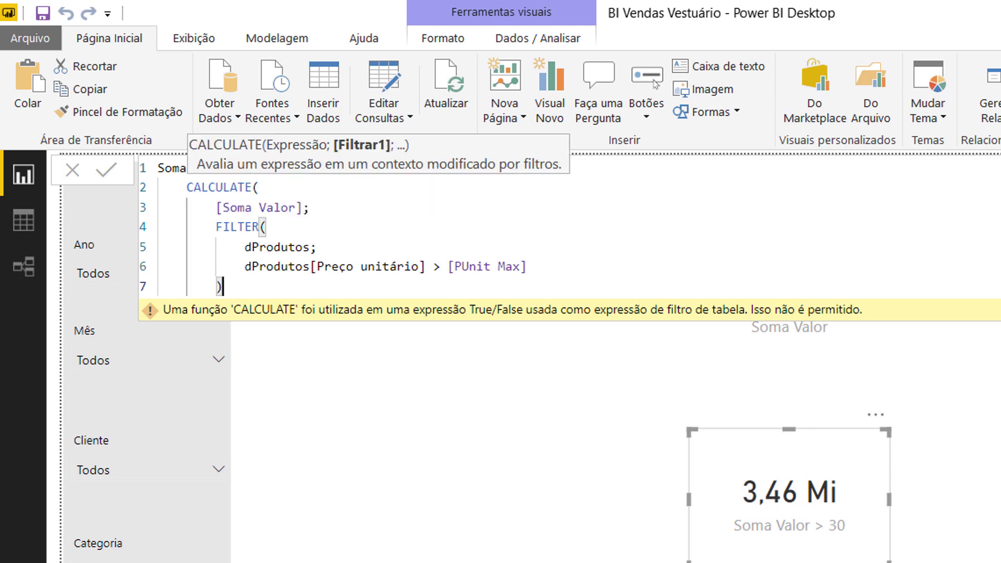
key("shift+Return")
key("BackSpace")
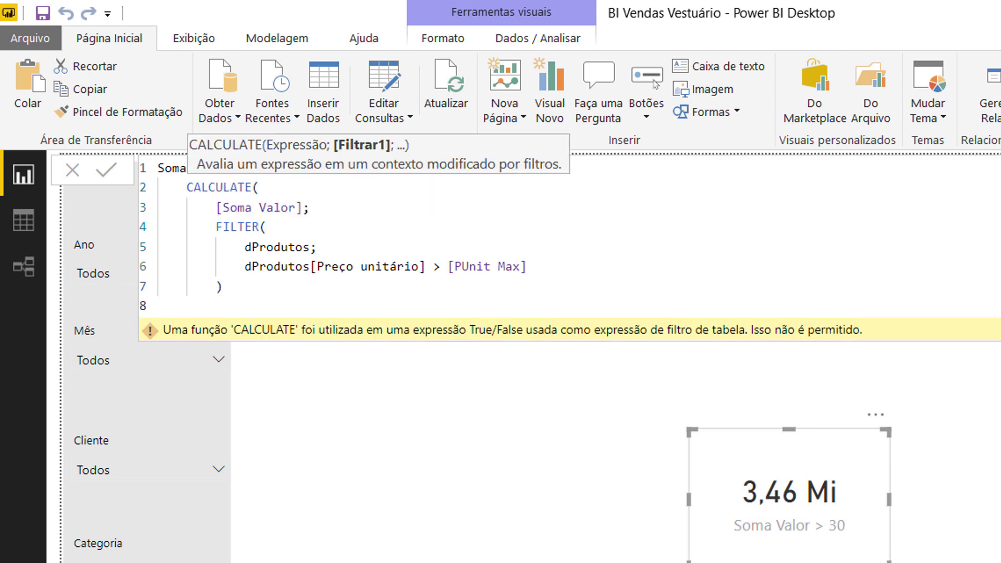
type(")")
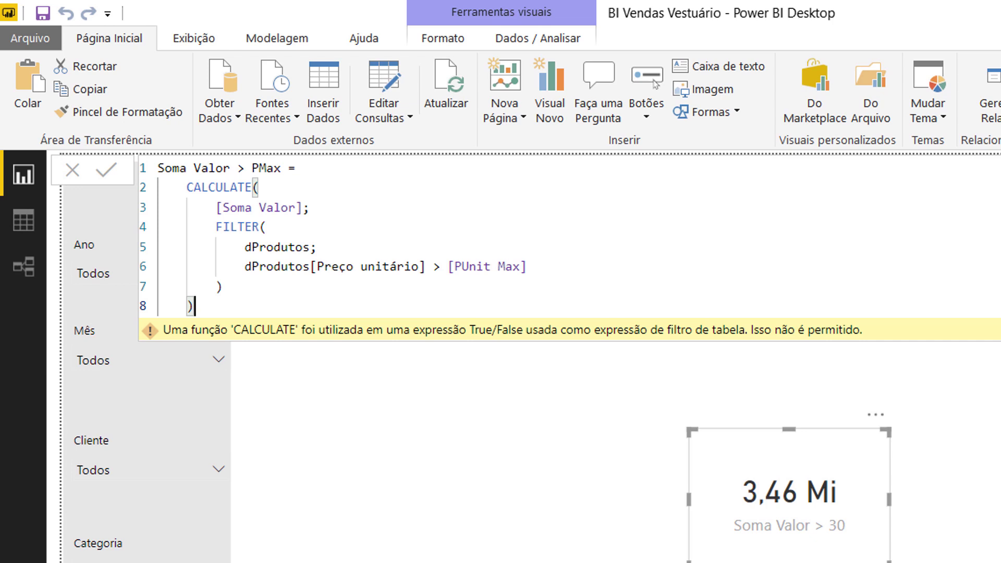
scroll(606, 243, "up", 2)
scroll(606, 242, "up", 3)
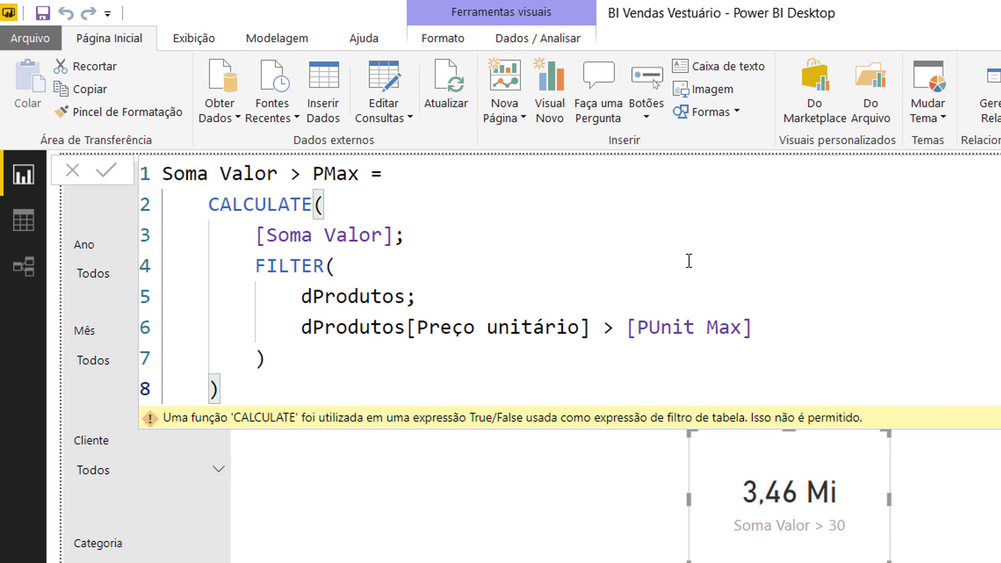
key("Return")
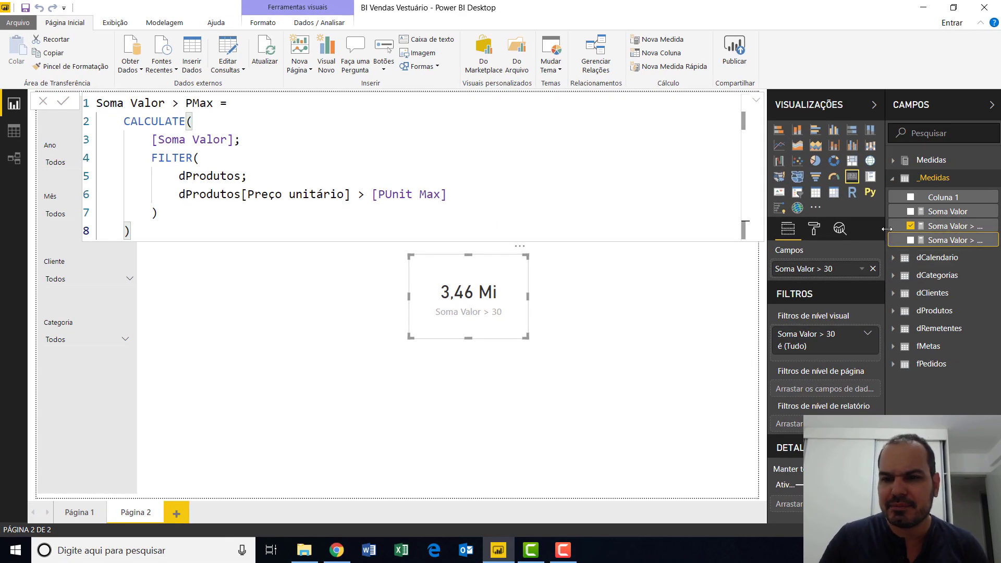
Step: Show the Soma Valor > PMax measure in a new compact card on Página 2, placed to the left of the two existing cards
left_click_drag(886, 229, 860, 222)
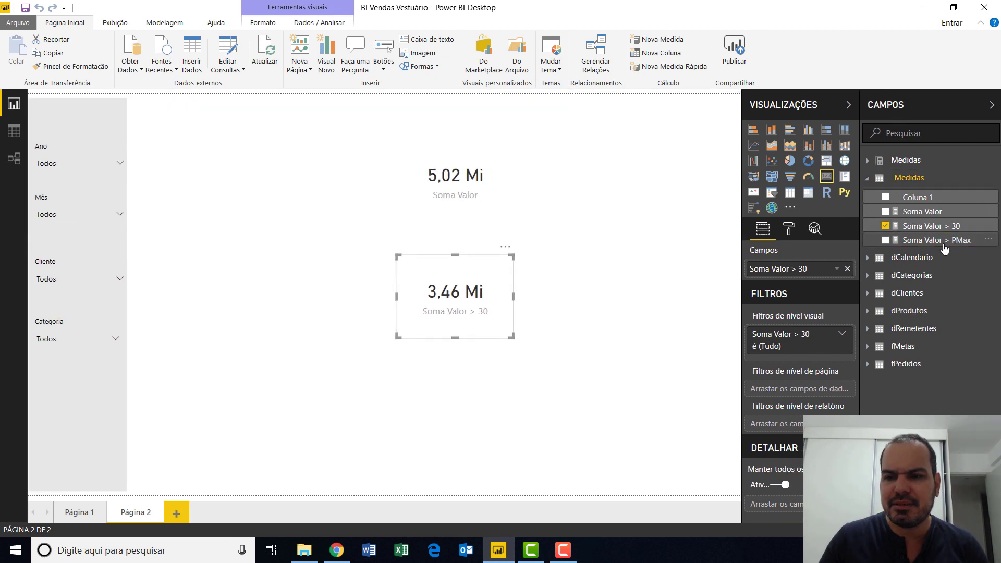
left_click_drag(945, 242, 264, 364)
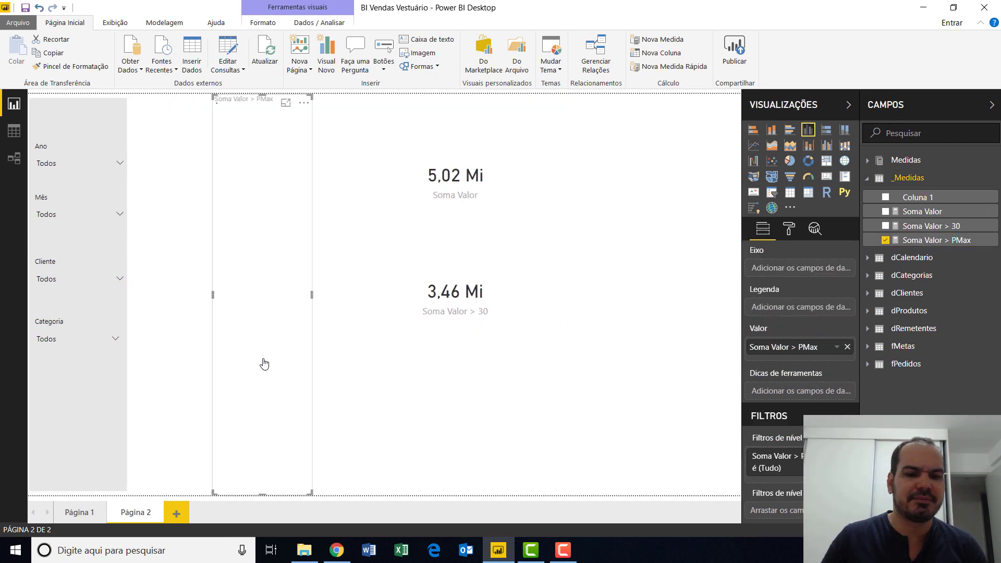
left_click(826, 176)
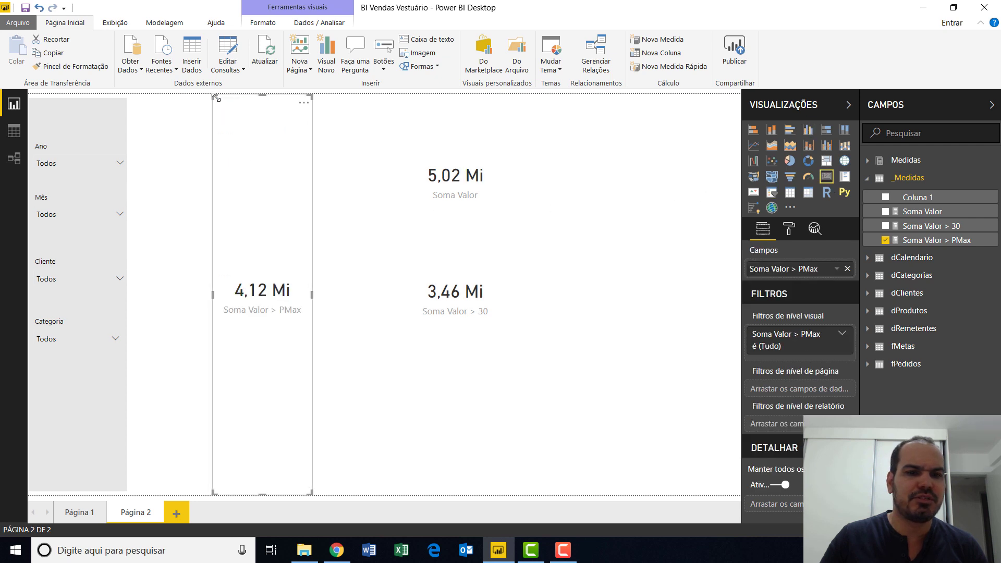
left_click_drag(213, 96, 226, 420)
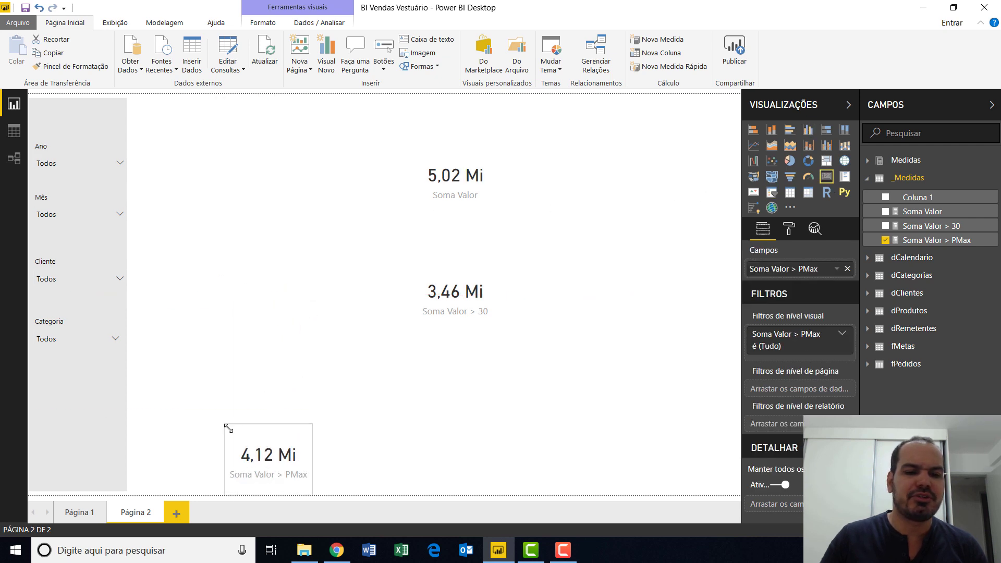
left_click_drag(250, 454, 284, 246)
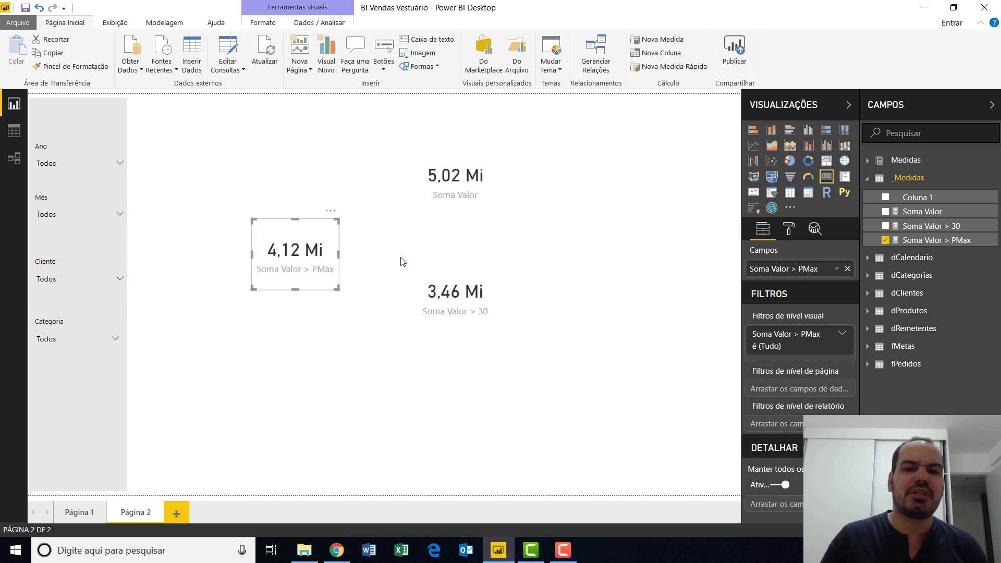
Step: Select the three cards in turn to compare them and open the formula of the PUnit Max measure in Medidas
left_click(454, 189)
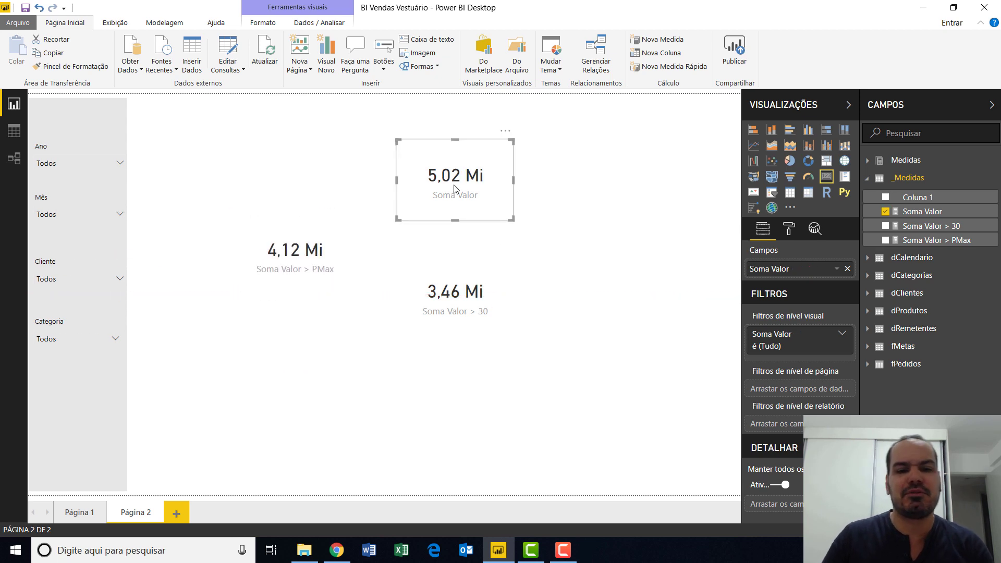
left_click(446, 306)
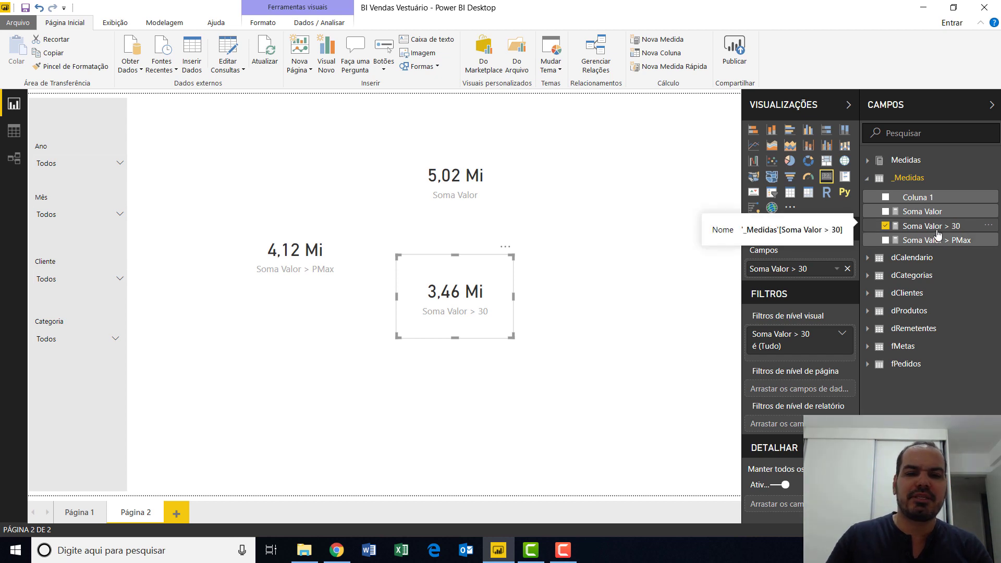
left_click(291, 264)
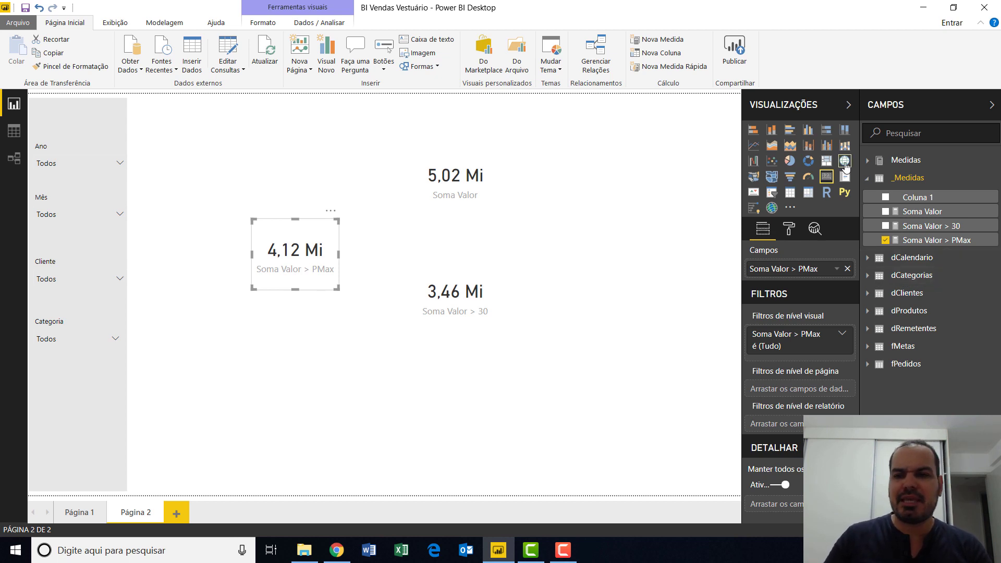
left_click(866, 162)
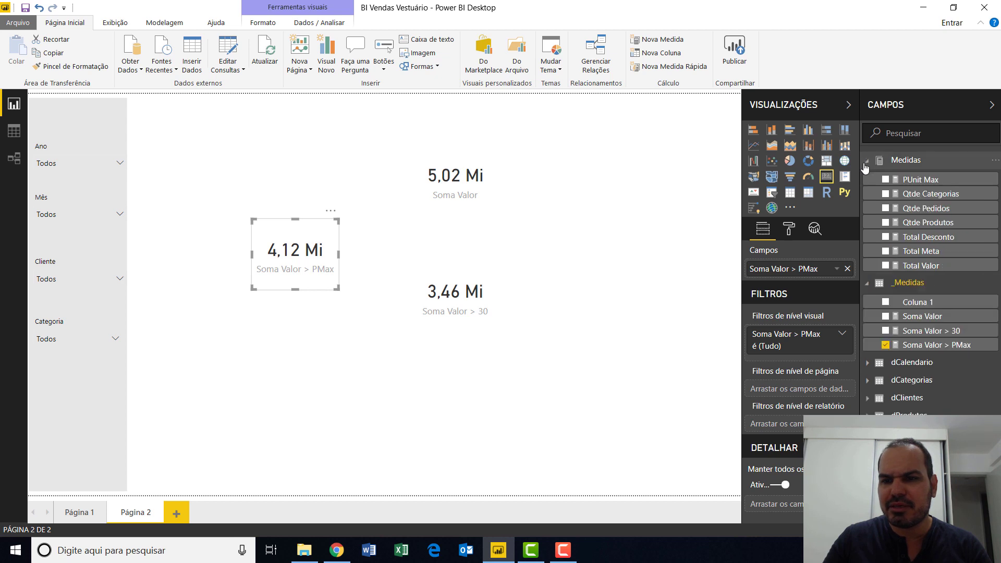
left_click(920, 179)
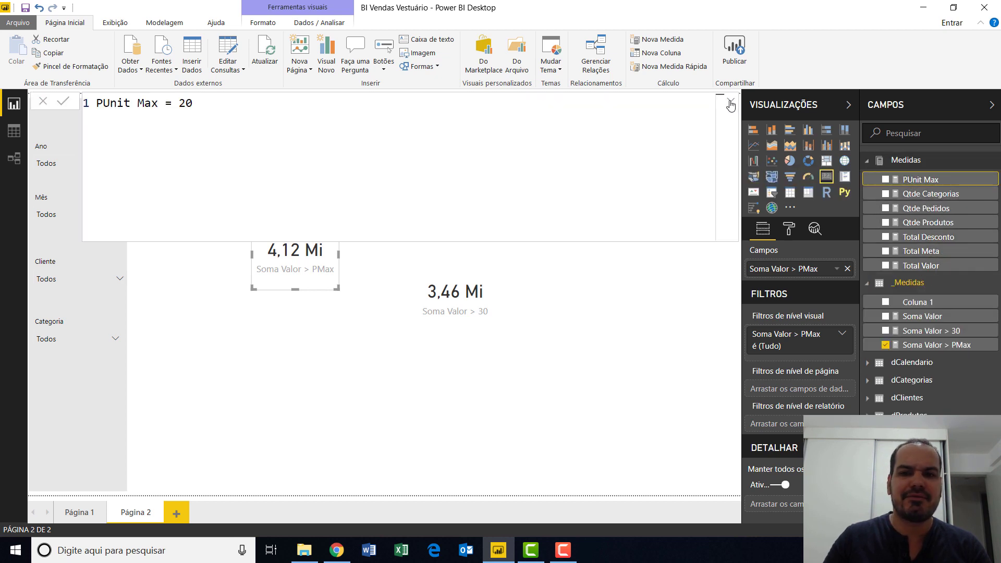
Step: Compare the Soma Valor > PMax and Soma Valor > 30 cards, then review the Soma Valor > PMax formula with its text reduced
left_click(731, 104)
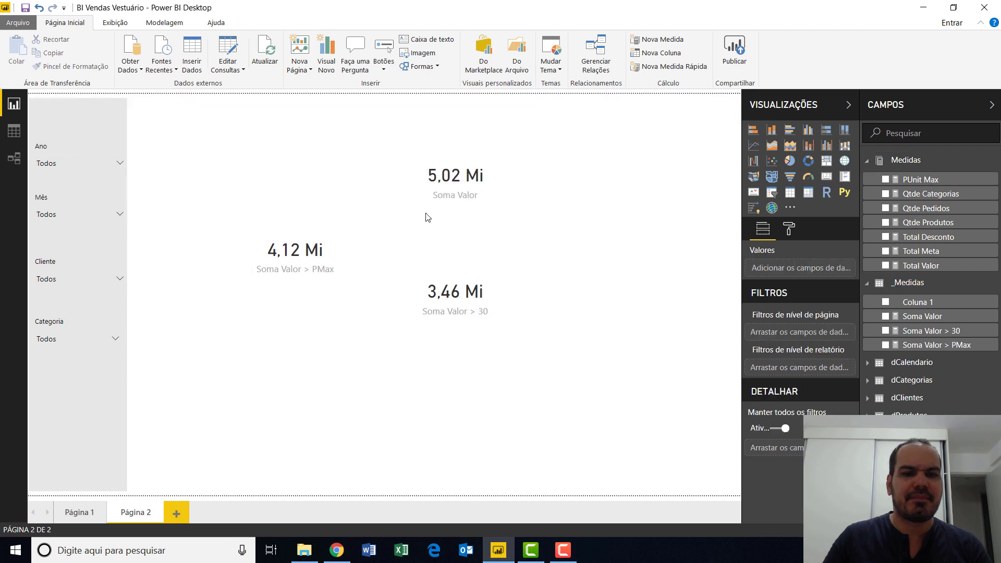
left_click(285, 250)
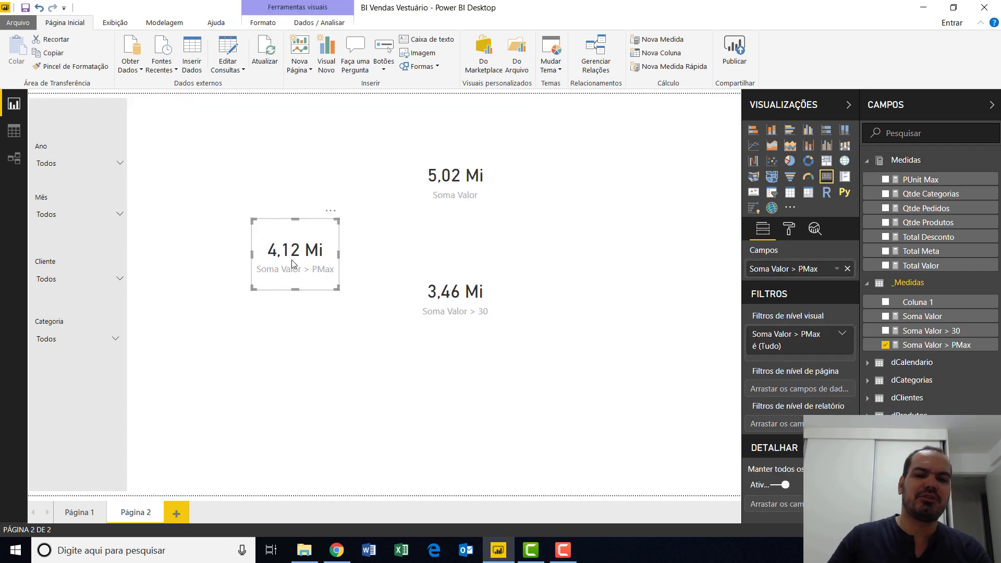
left_click(468, 298)
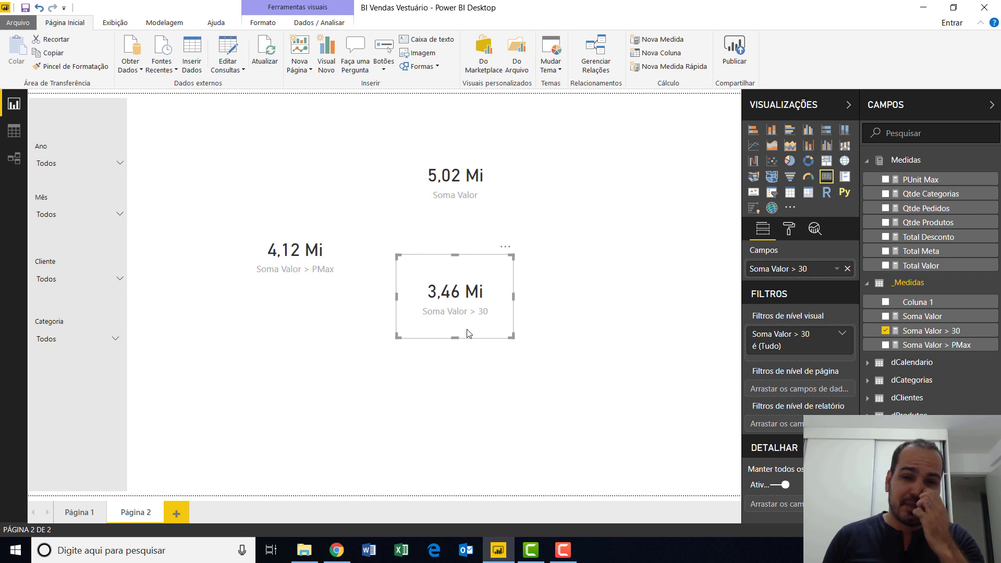
left_click(931, 346)
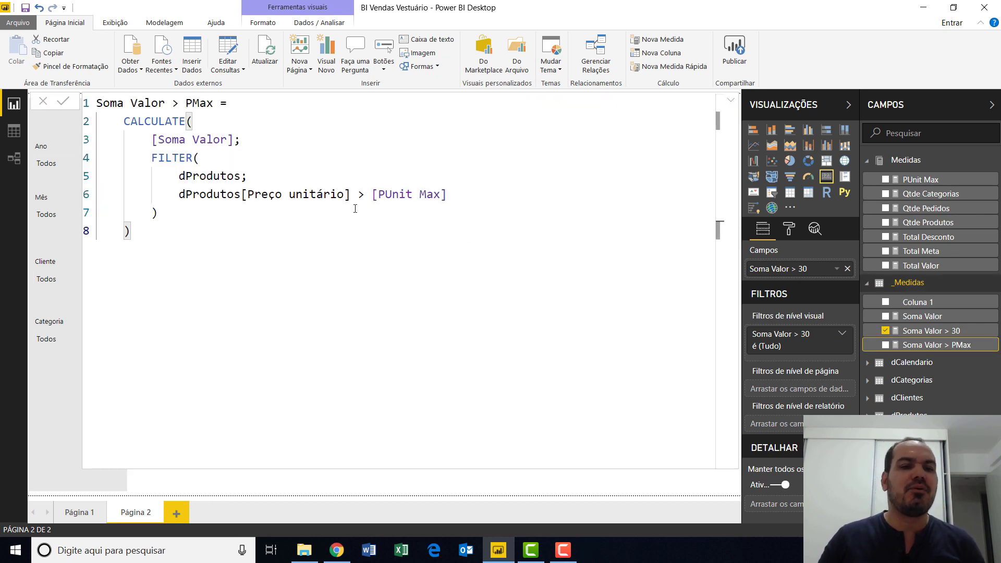
scroll(302, 154, "down", 4)
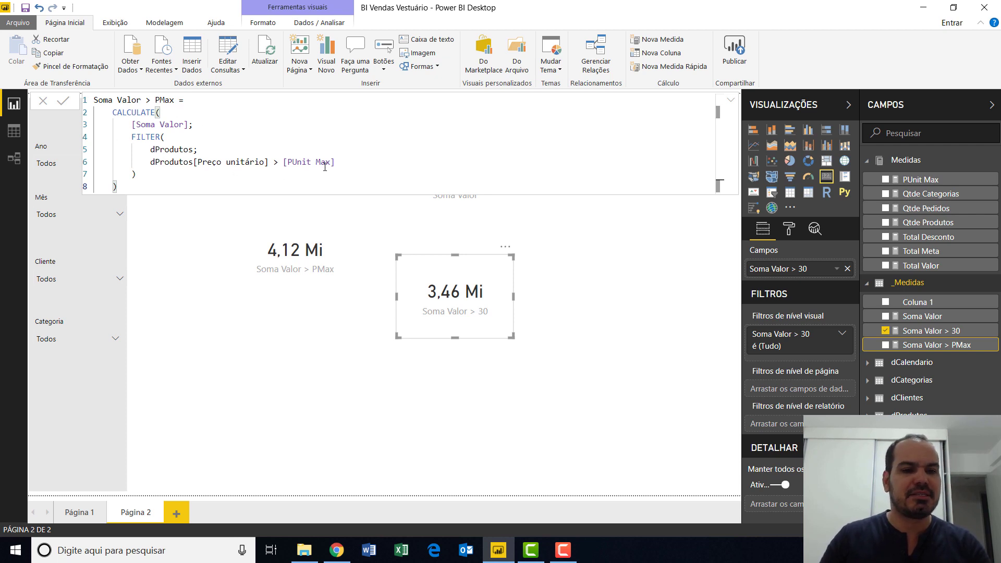
left_click(315, 206)
Step: Filter the cards on Página 2 to março in the Mês slicer and 2017 in the Ano slicer
left_click(67, 217)
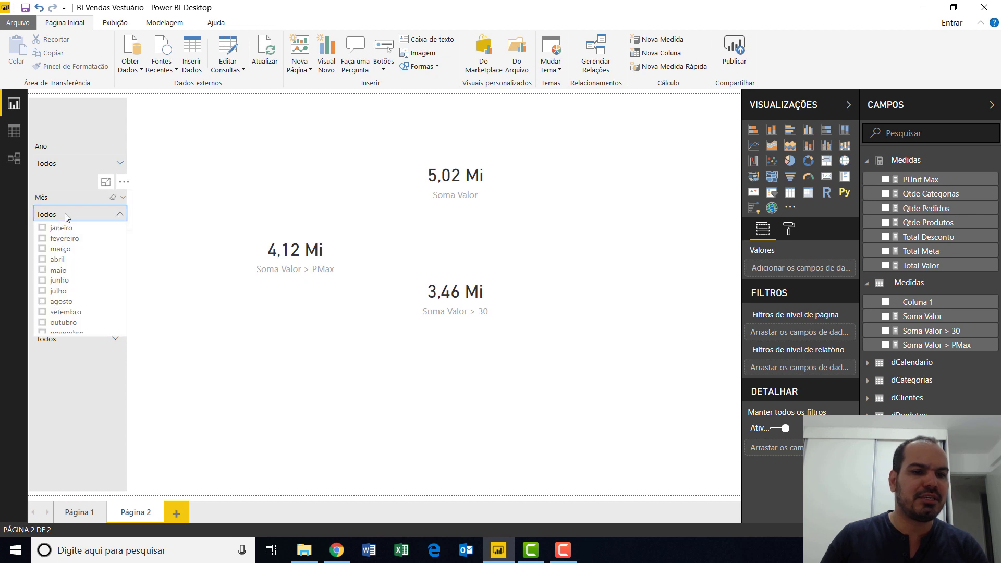
left_click(60, 249)
left_click(58, 165)
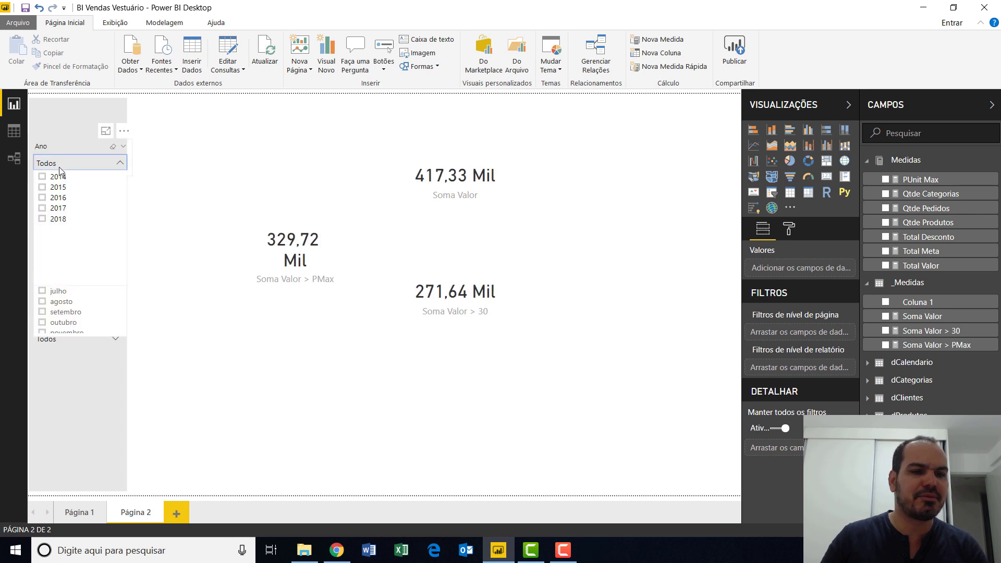
left_click(69, 208)
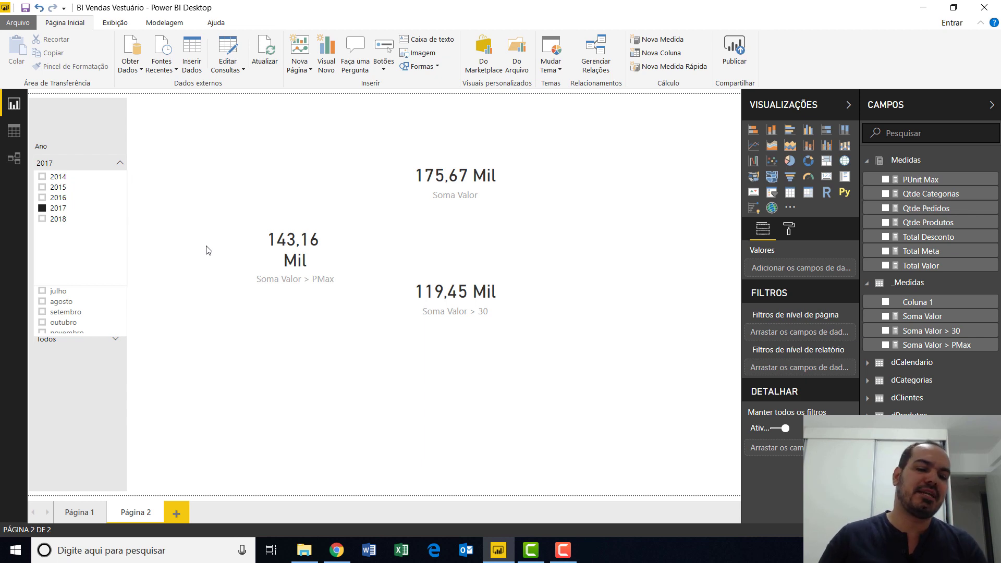
left_click(185, 156)
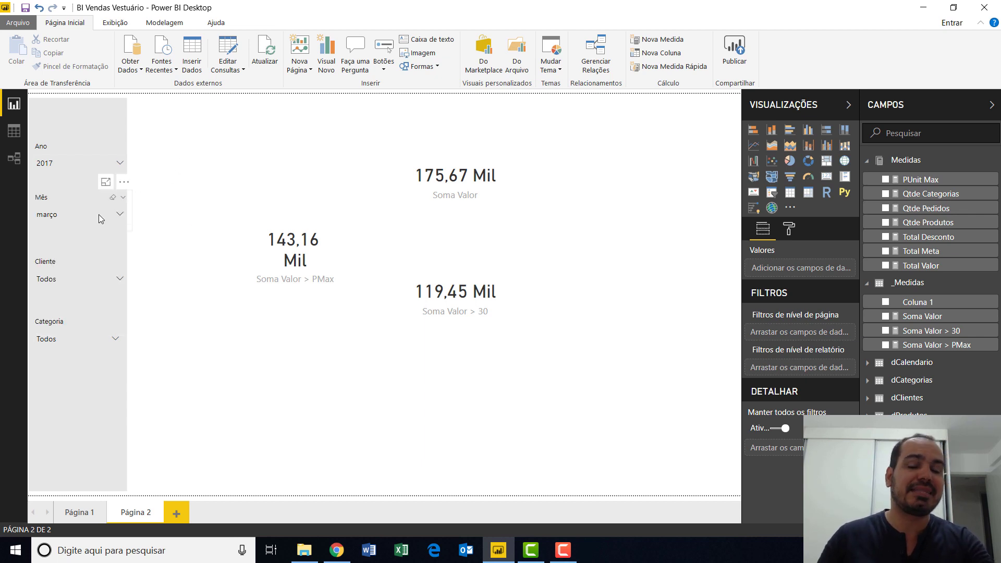